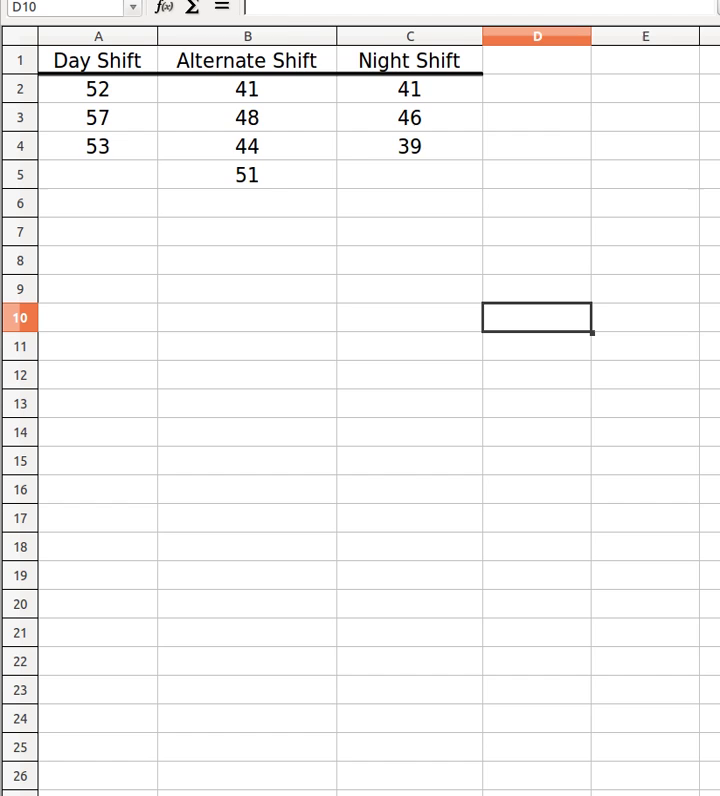
Enter the label H0 in A8 and its hypothesis "All the populations are distributed the same way" in B8.
drag(520, 792, 595, 792)
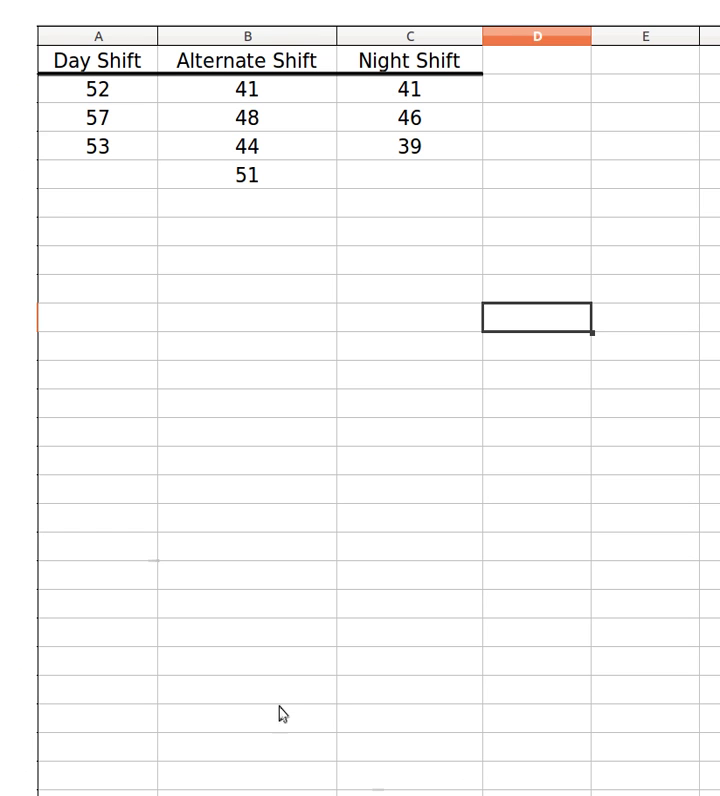
click(77, 266)
text(H0)
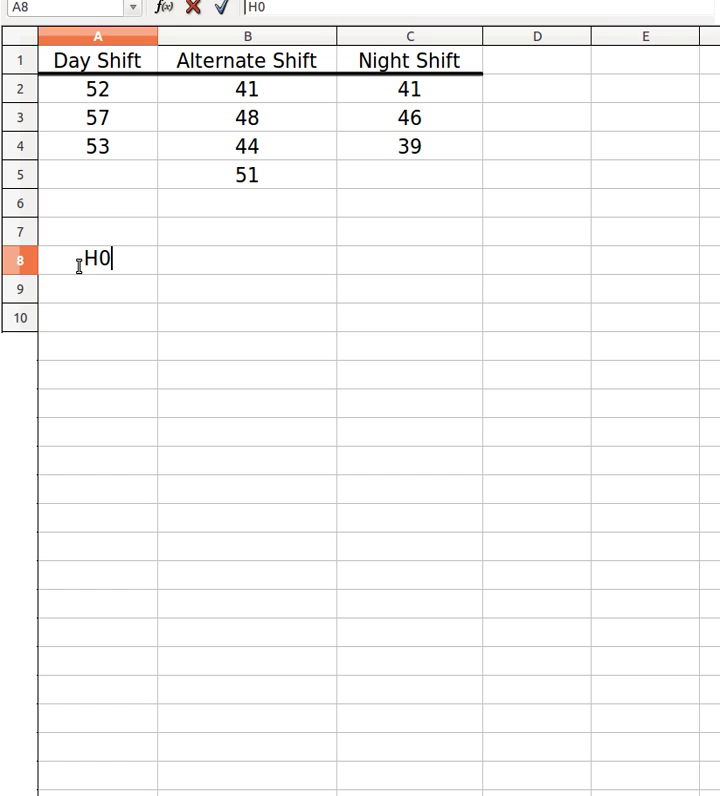
key(Tab)
text(Al)
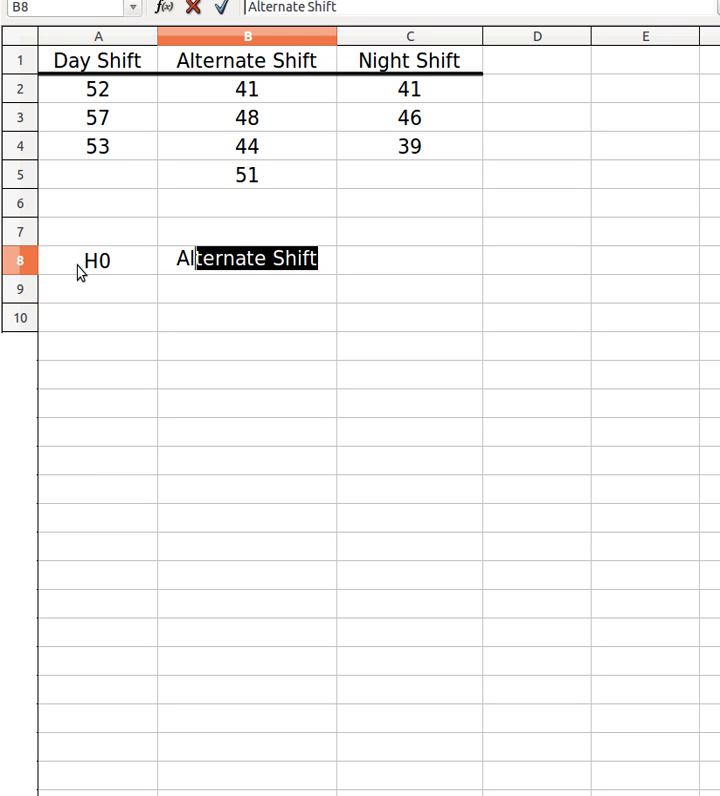
text(l the po)
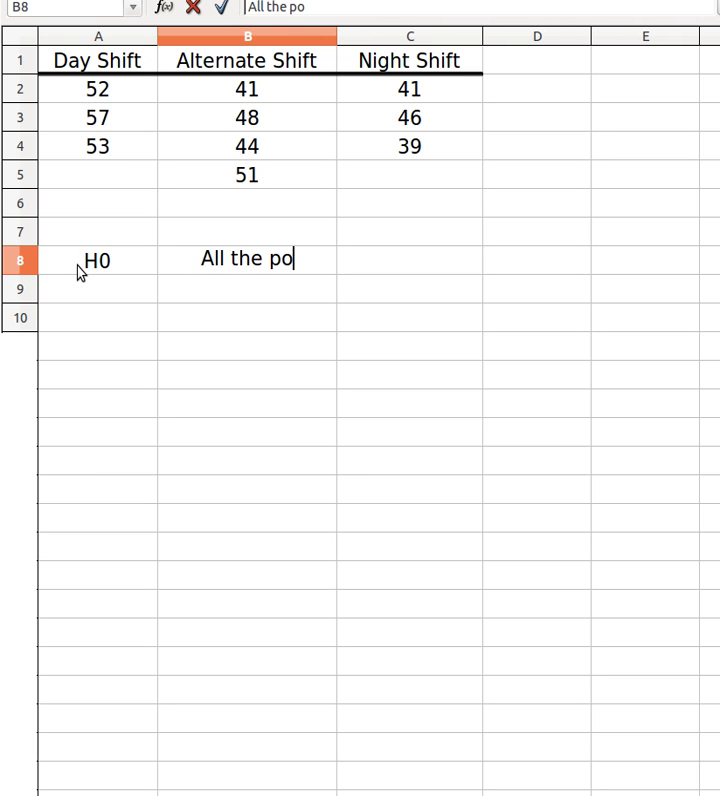
text(pulations a)
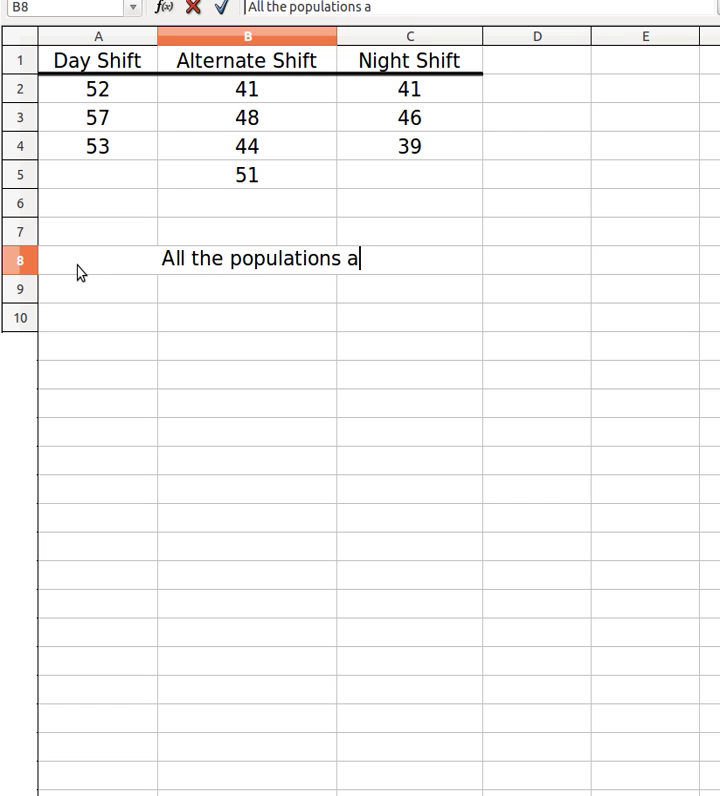
text(re distrib)
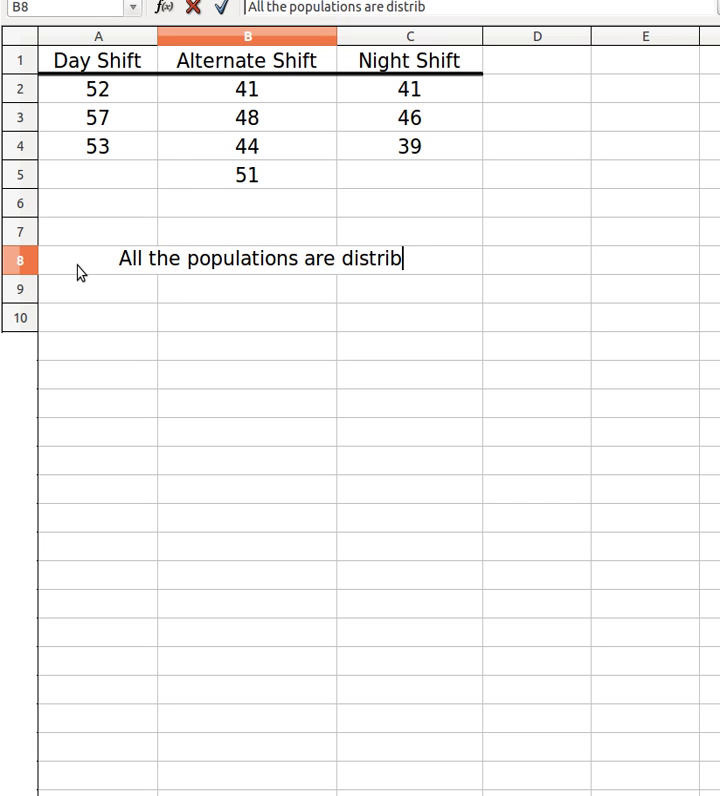
text(uted the same way)
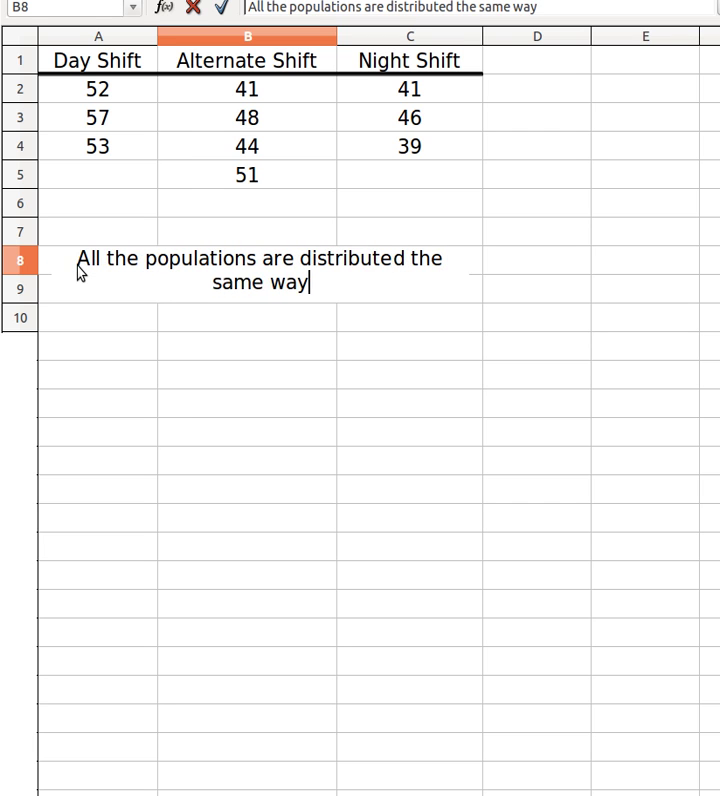
key(Return)
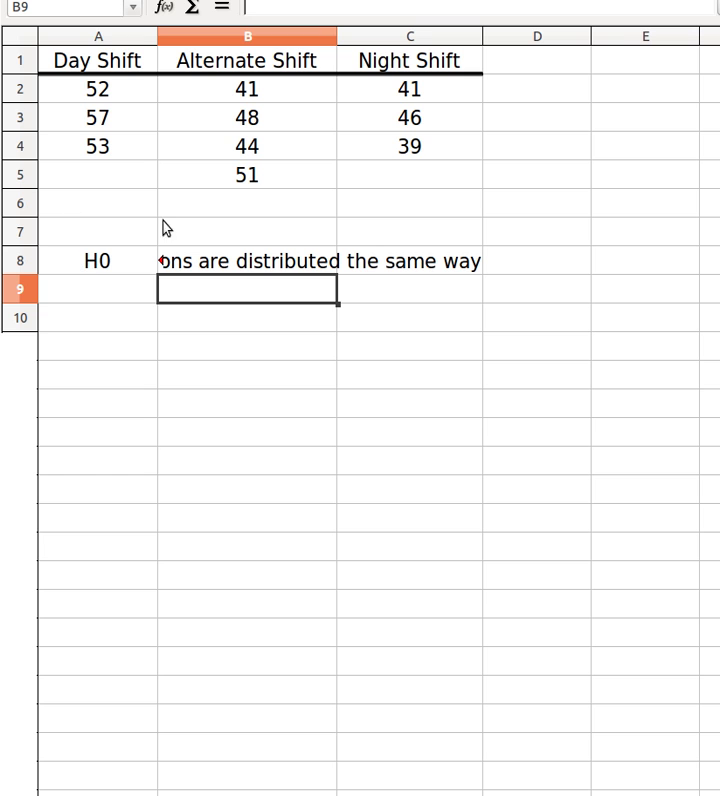
click(268, 266)
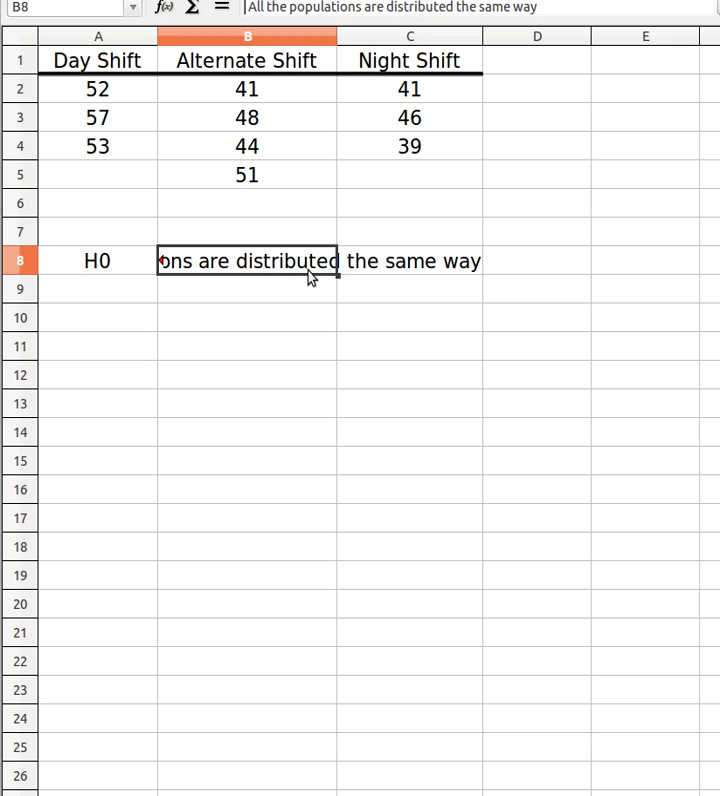
Enter the label H1 in A9 and its hypothesis "Atleast one of the populations is distributed differently" in B9.
click(108, 292)
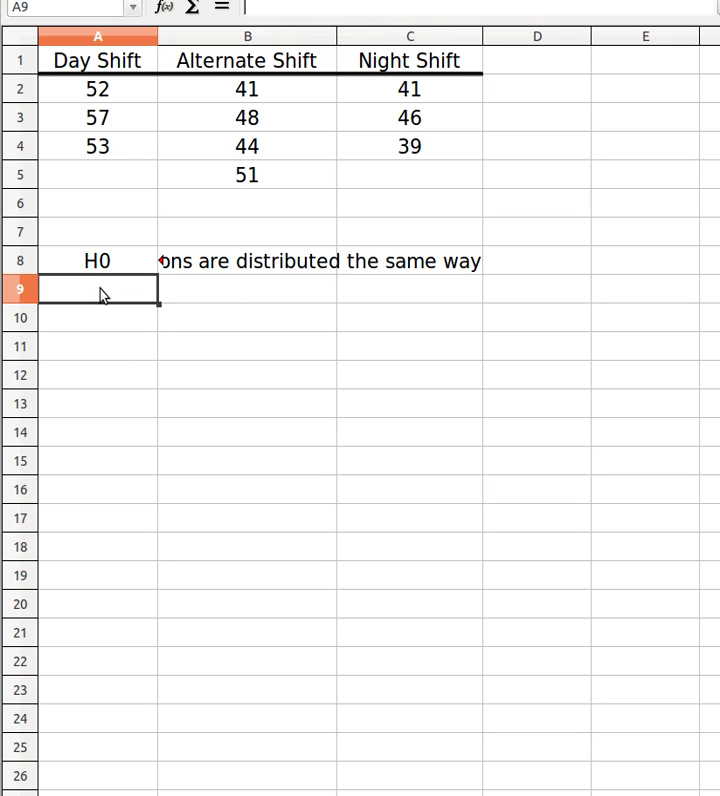
text(H1)
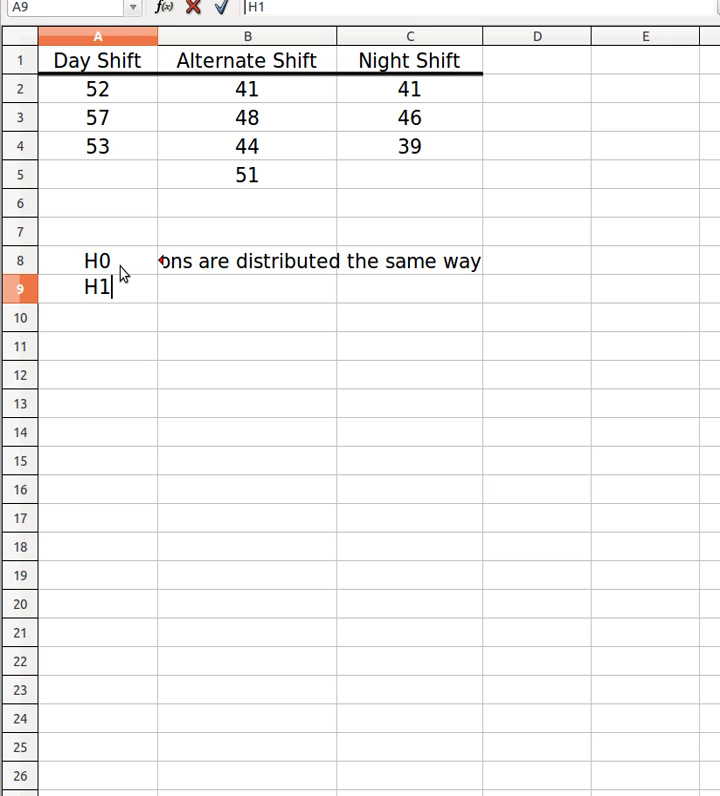
key(Tab)
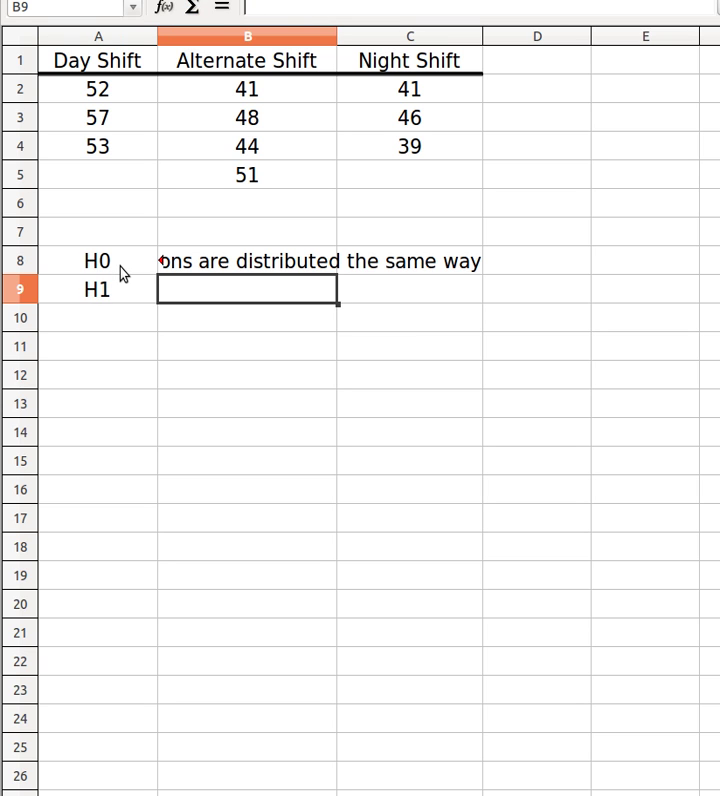
text(Atleast o)
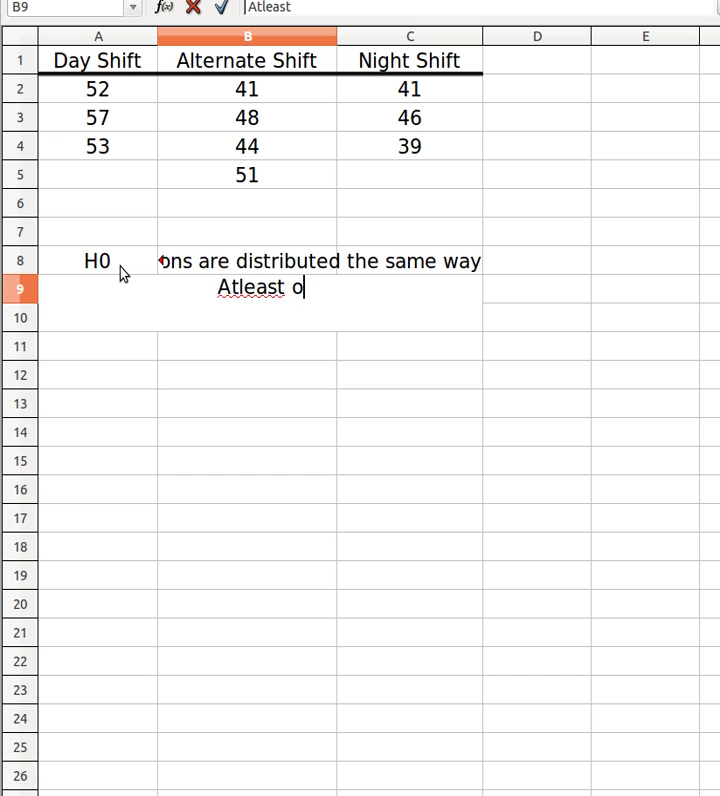
text(ne of t)
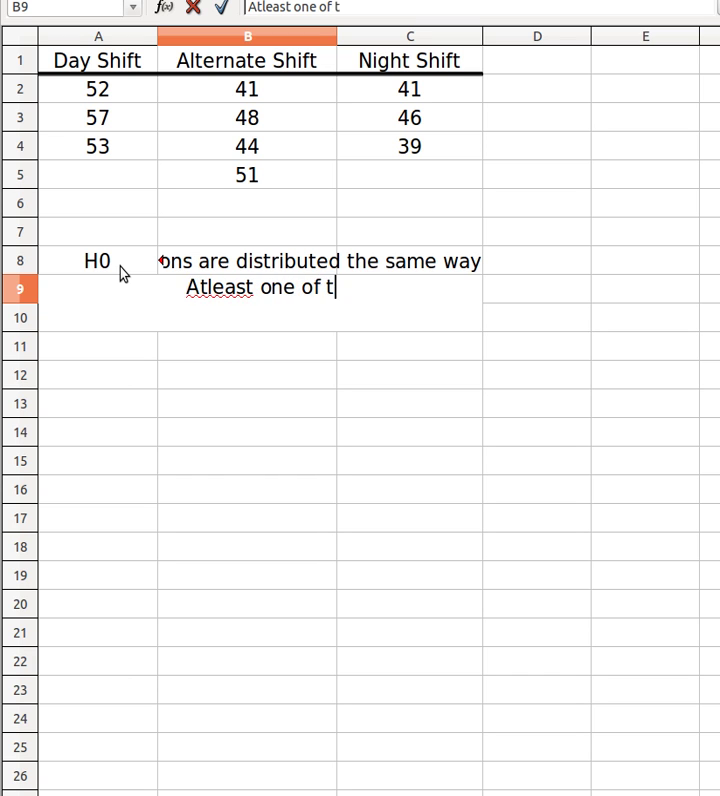
text(he populat)
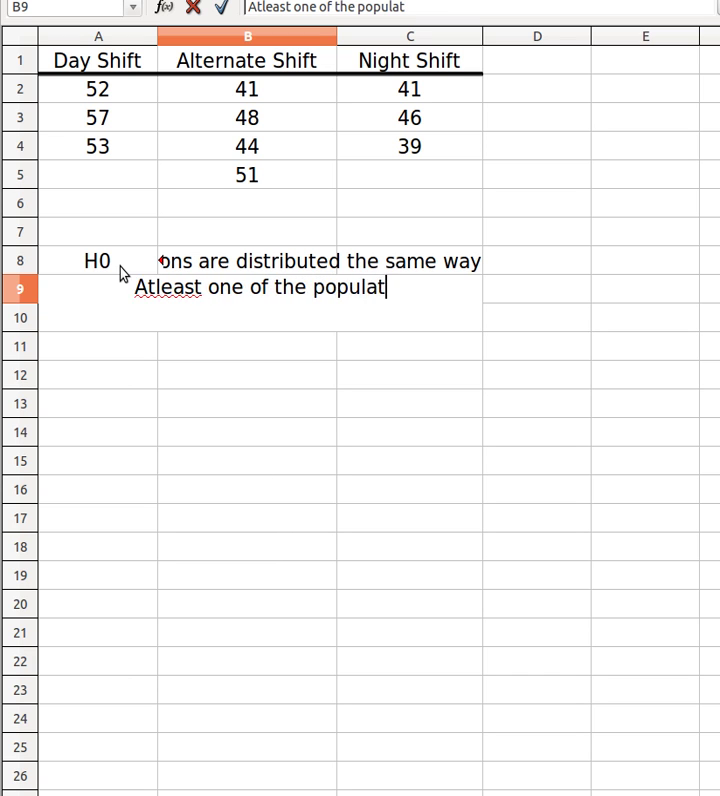
text(ions is distri)
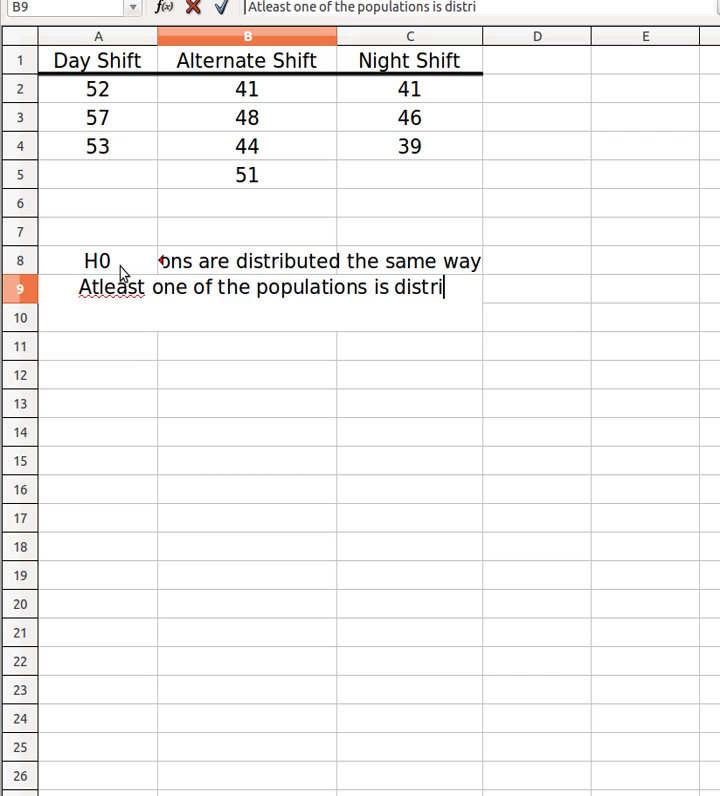
text(buted differently)
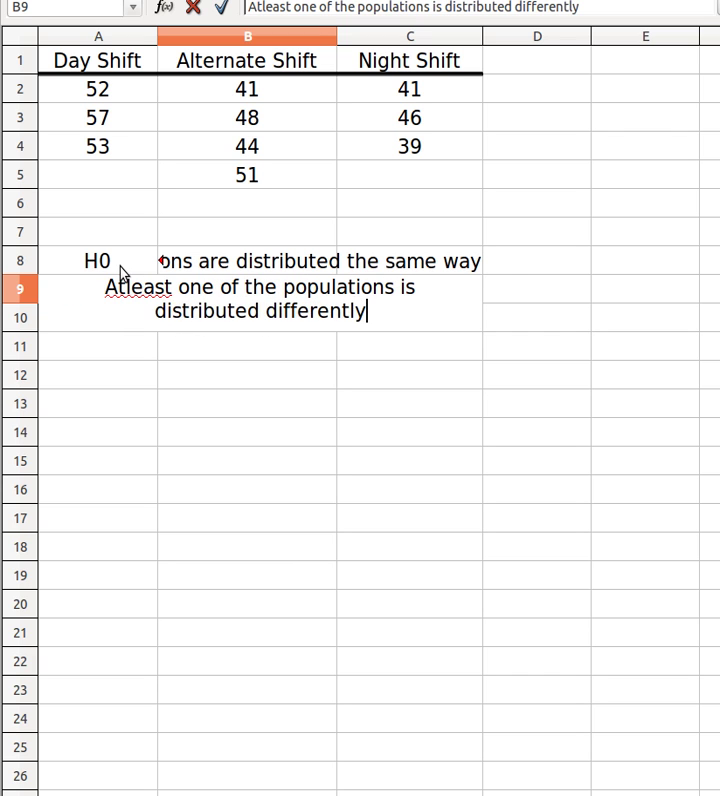
key(Return)
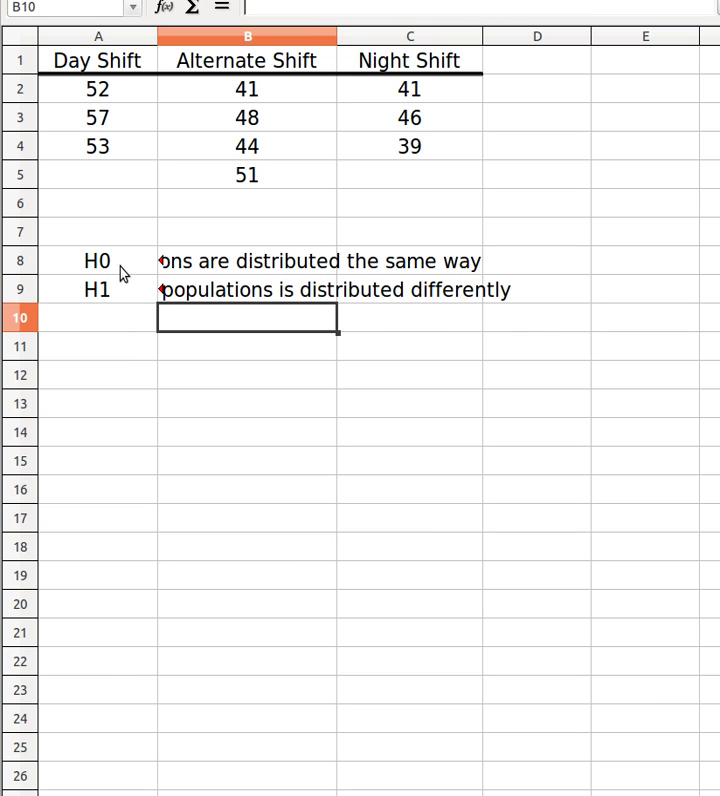
Examine the Day Shift, Alternate Shift and Night Shift data one column at a time.
click(250, 72)
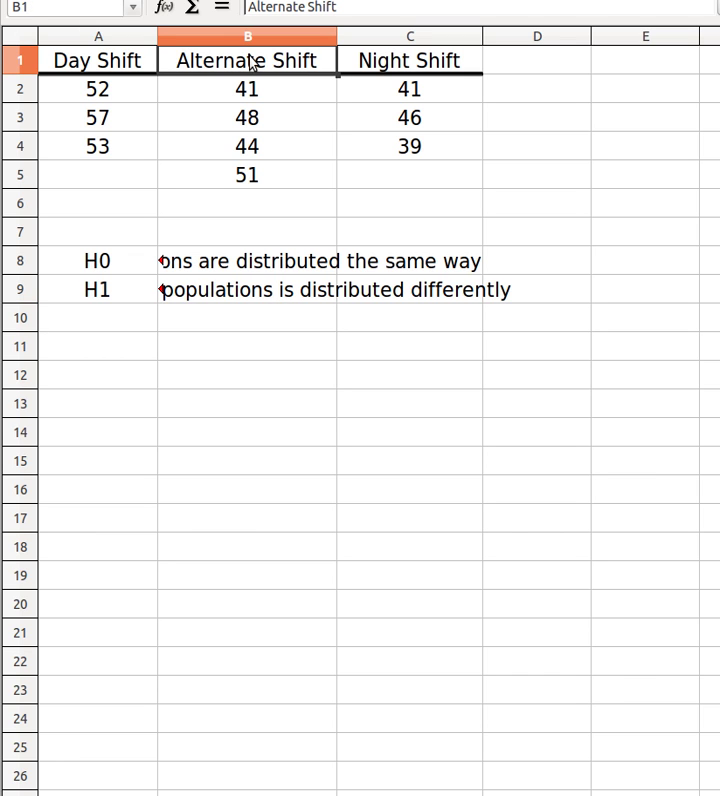
drag(250, 72, 246, 180)
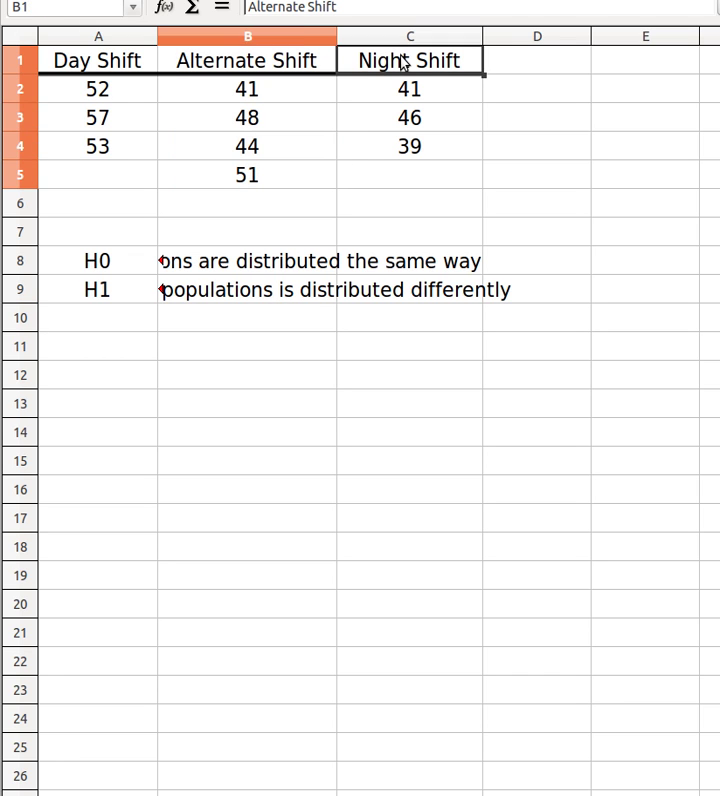
drag(404, 64, 402, 153)
drag(80, 72, 90, 148)
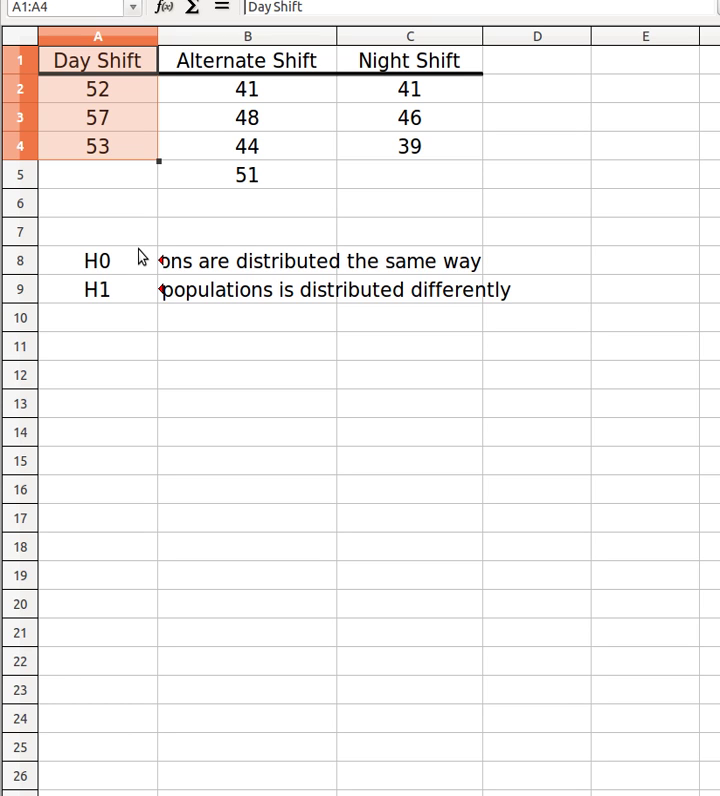
click(129, 360)
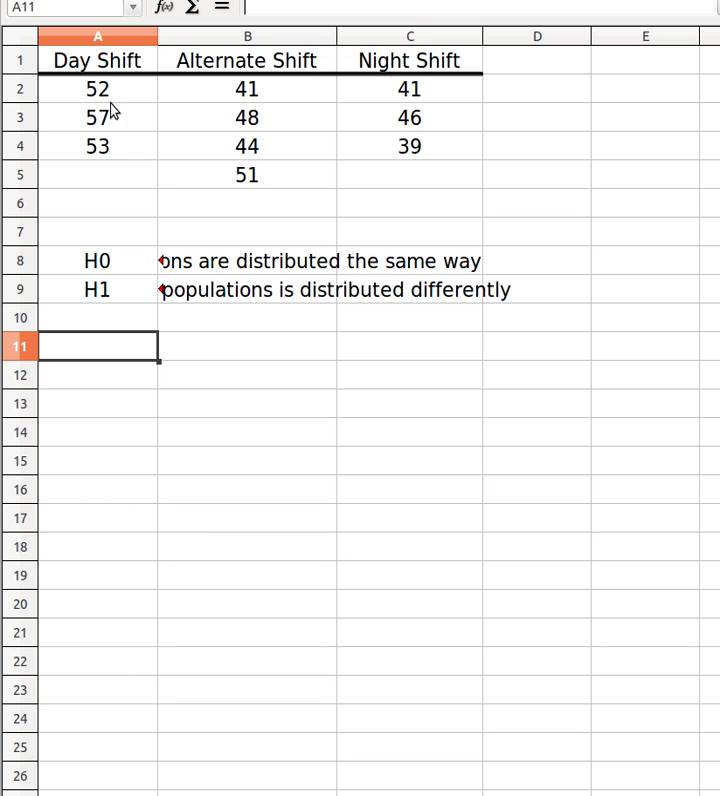
drag(112, 95, 110, 153)
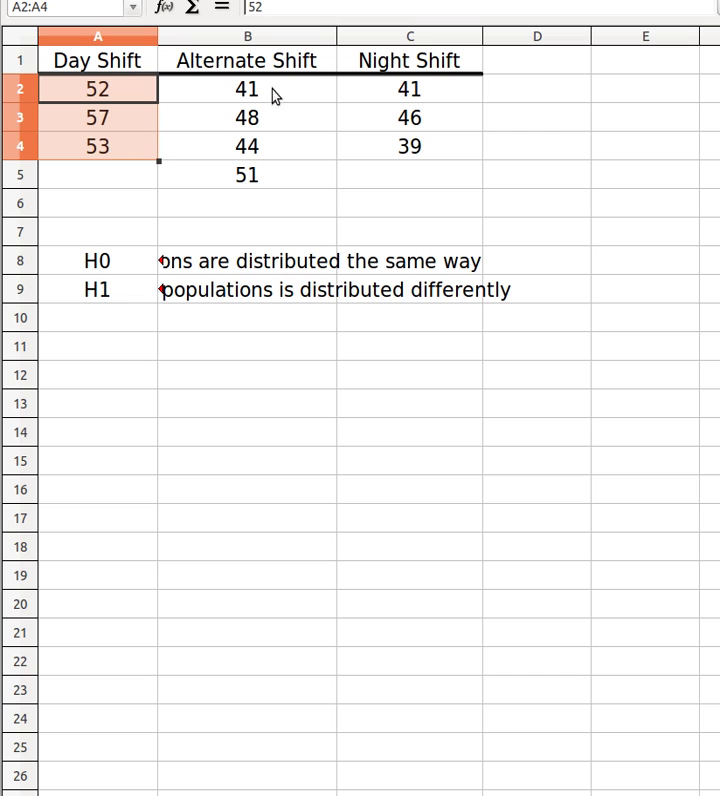
drag(270, 96, 270, 172)
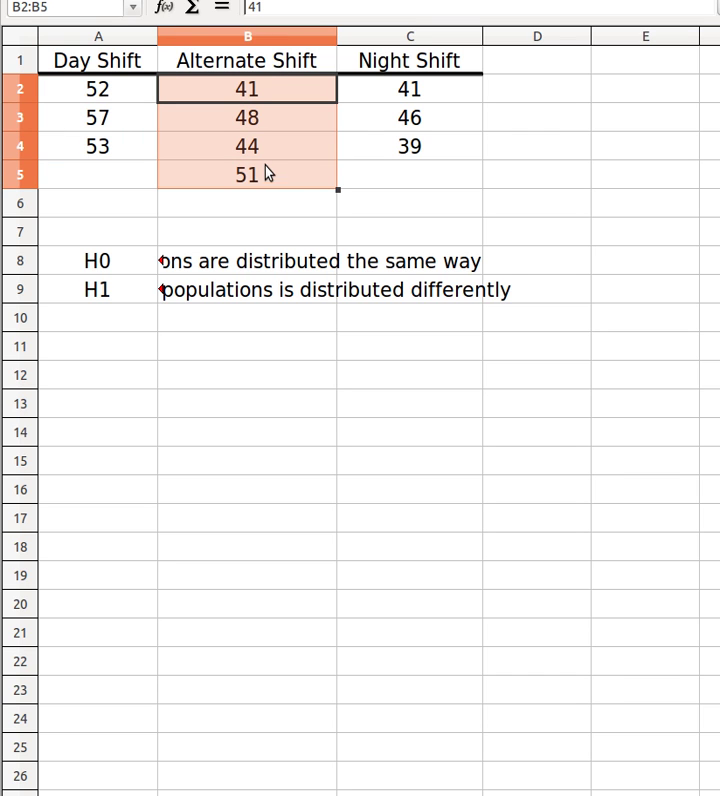
drag(421, 98, 413, 160)
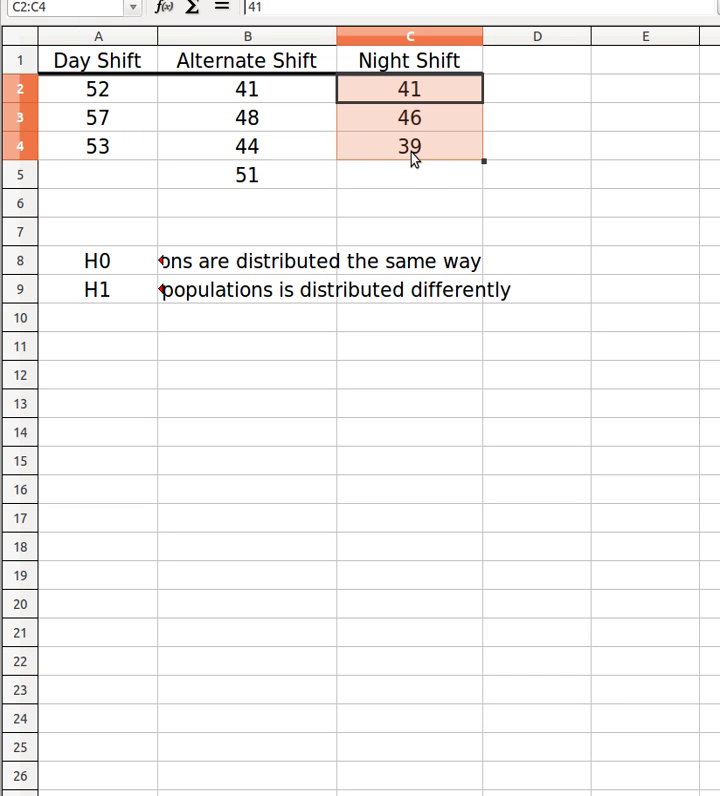
Enter the formula =rank(A2,A2:C5,1) in A11 to rank the first Day Shift value in ascending order among all shift data.
click(135, 352)
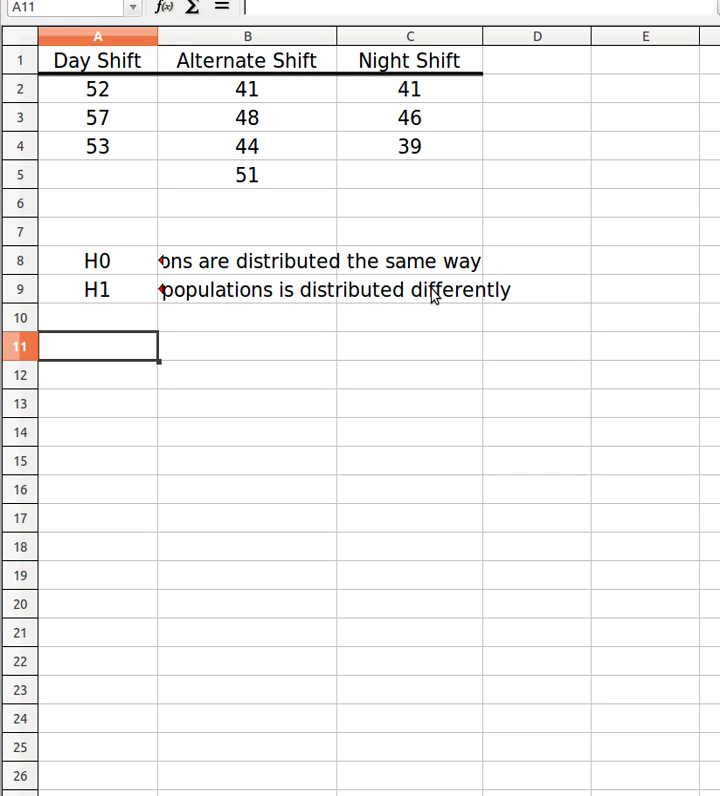
text(=rank()
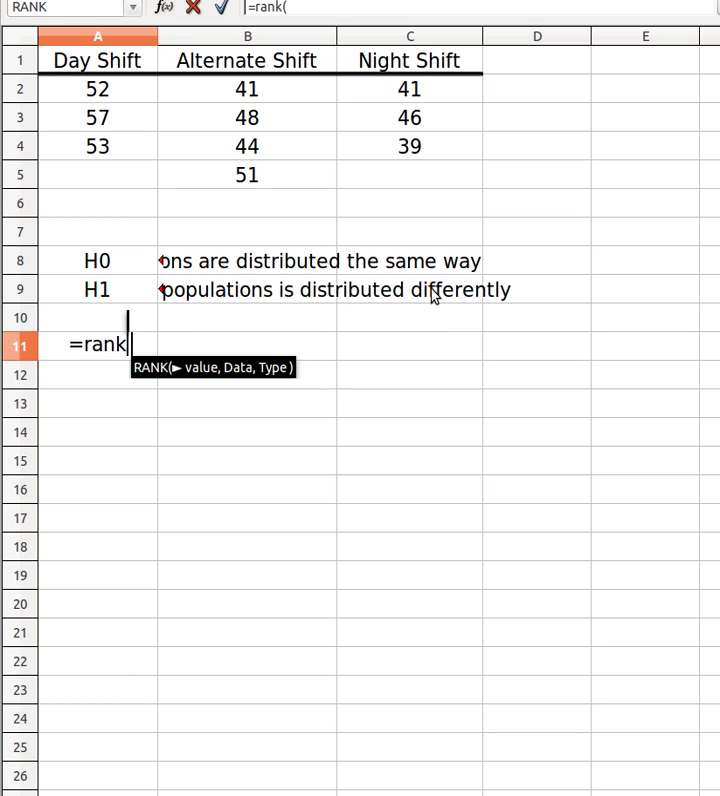
click(112, 95)
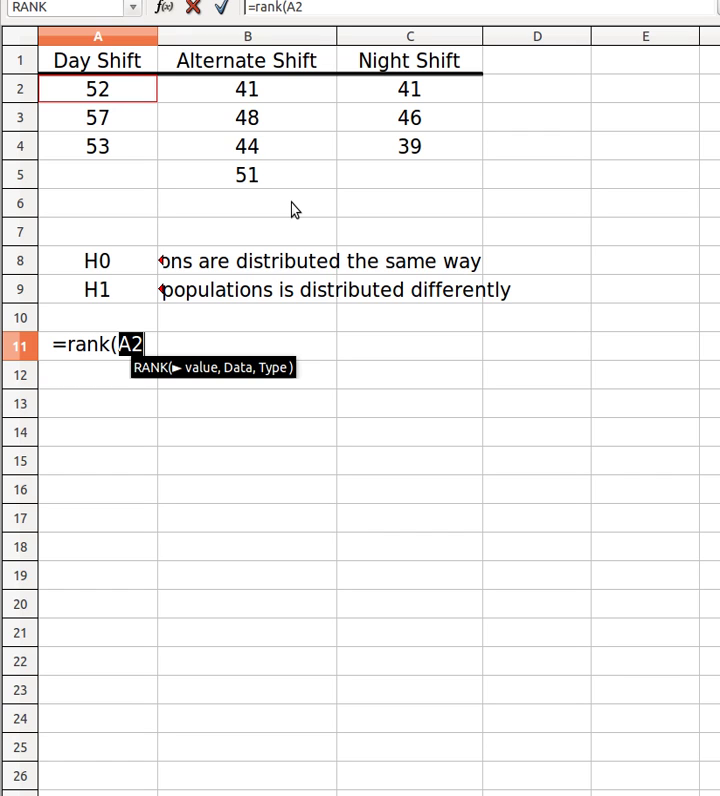
text(,)
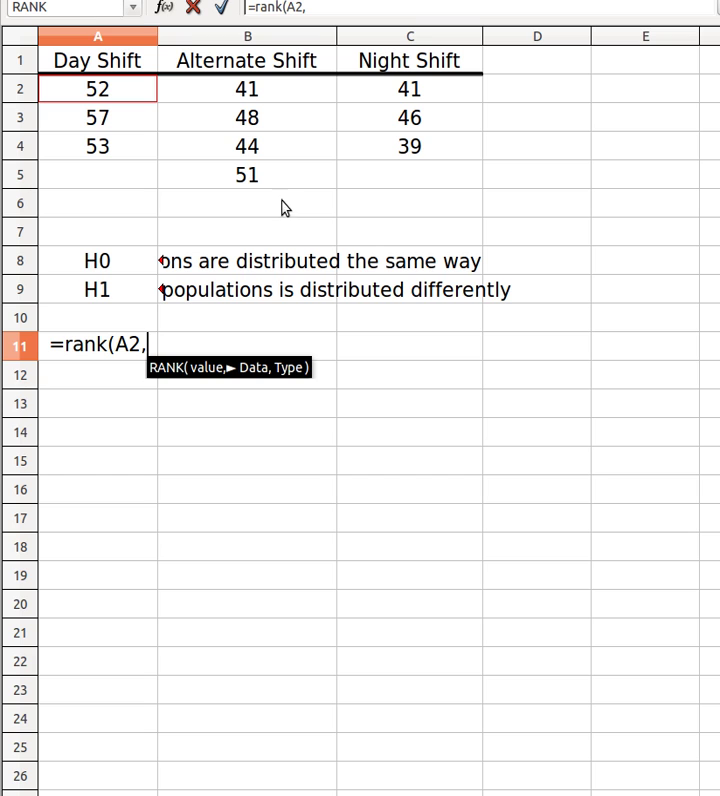
click(86, 95)
drag(86, 95, 390, 185)
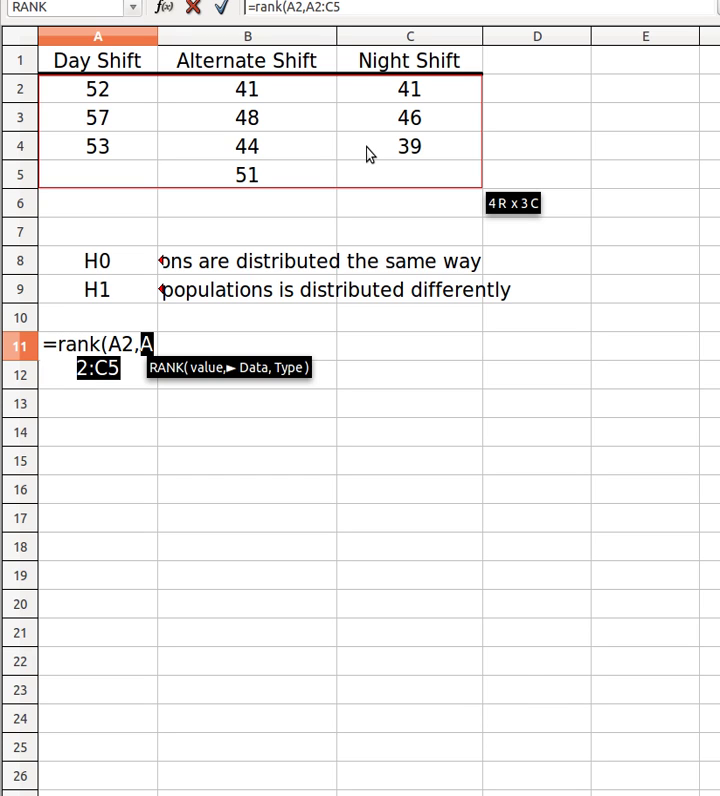
text(,1)
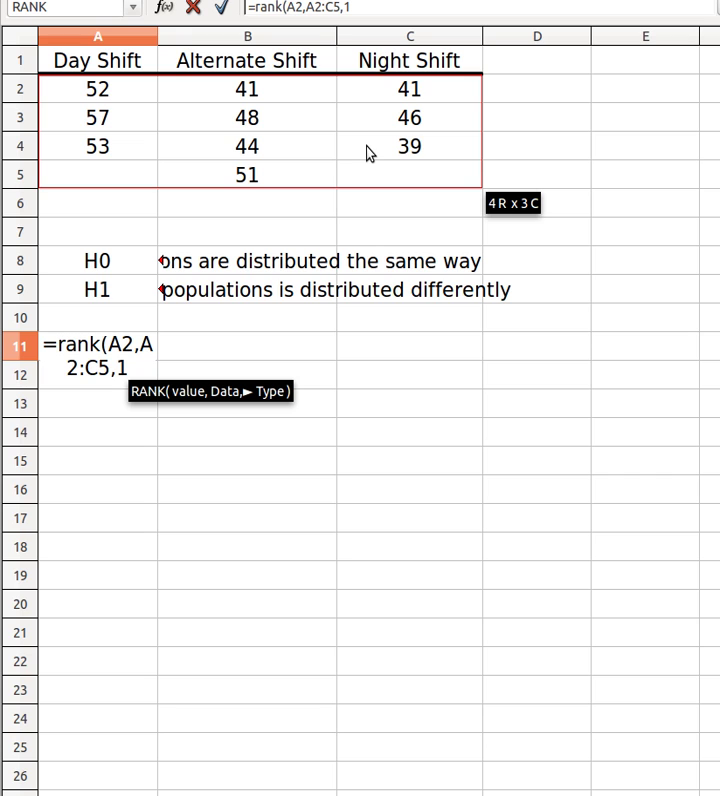
text())
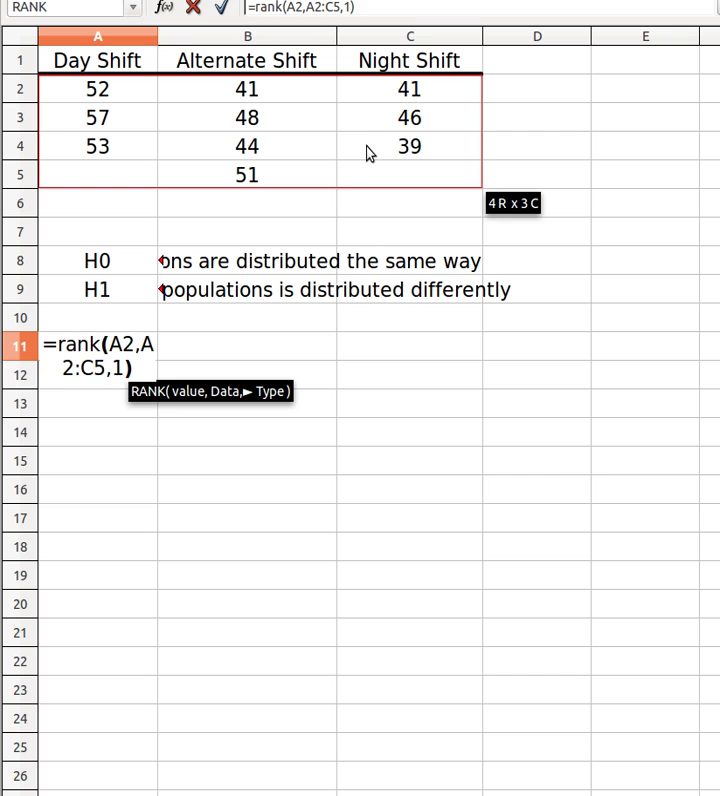
key(Return)
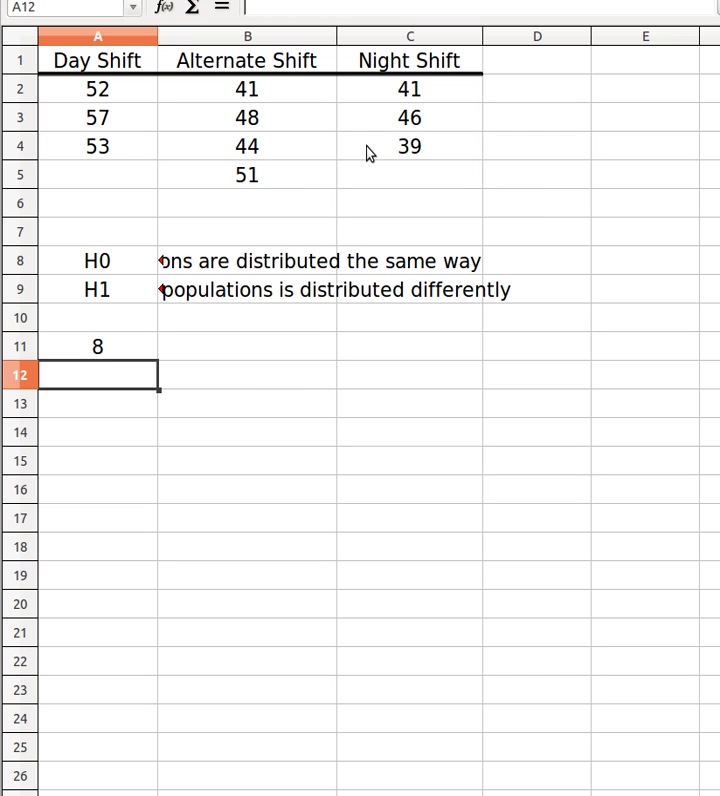
Make the data range in the A11 rank formula absolute as $A$2:$C$5 and fill the formula across A11:C14.
click(119, 100)
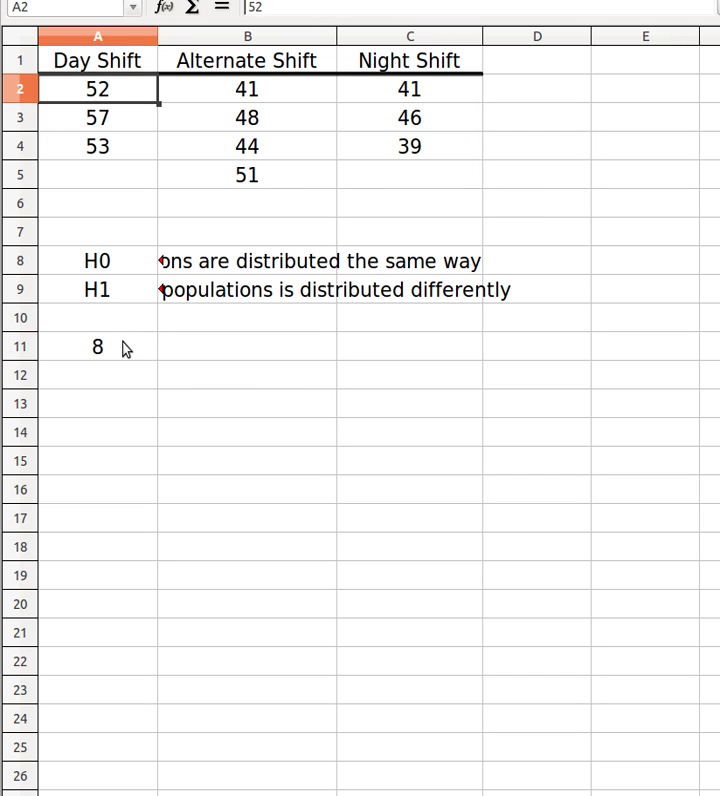
click(124, 347)
click(317, 9)
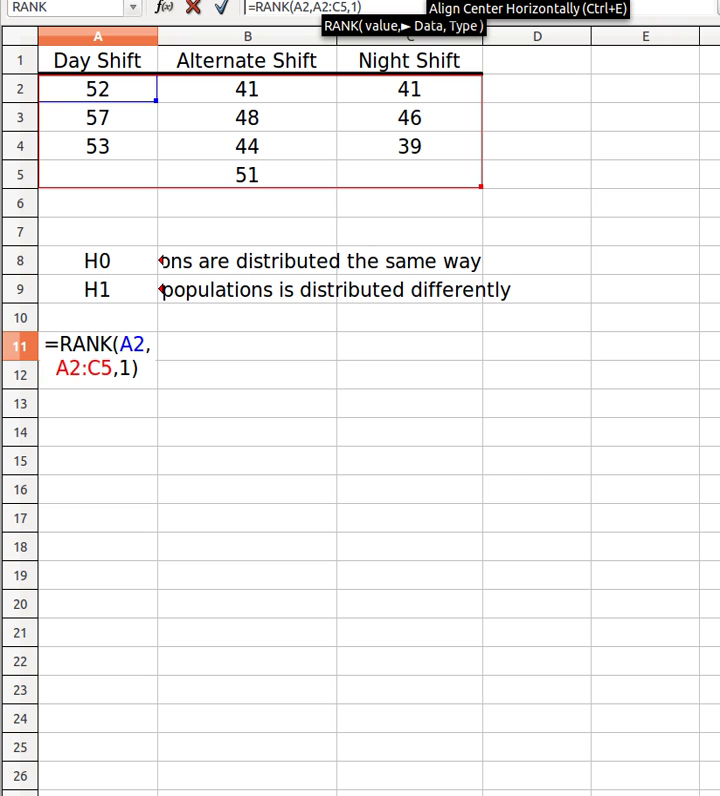
click(313, 8)
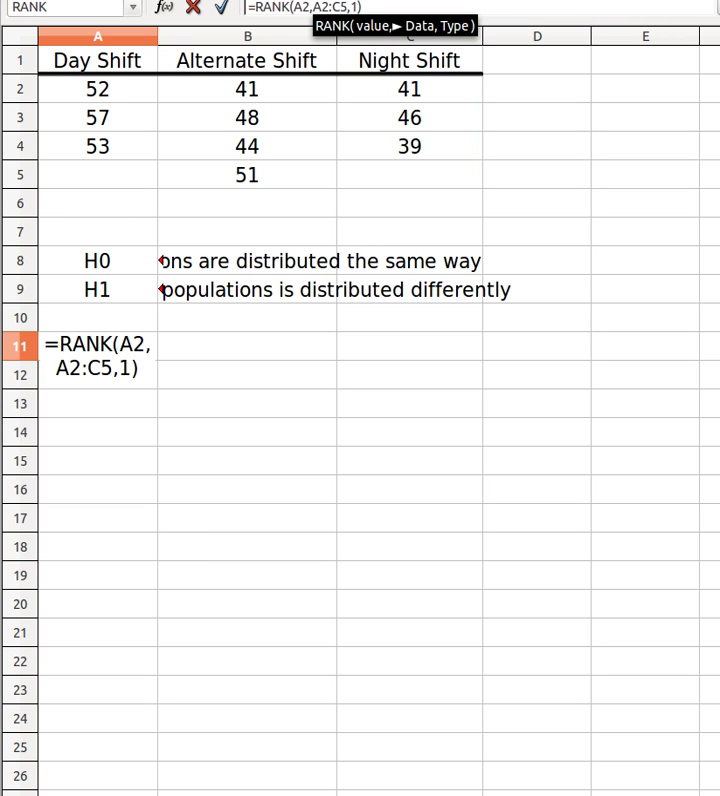
text($)
key(Right)
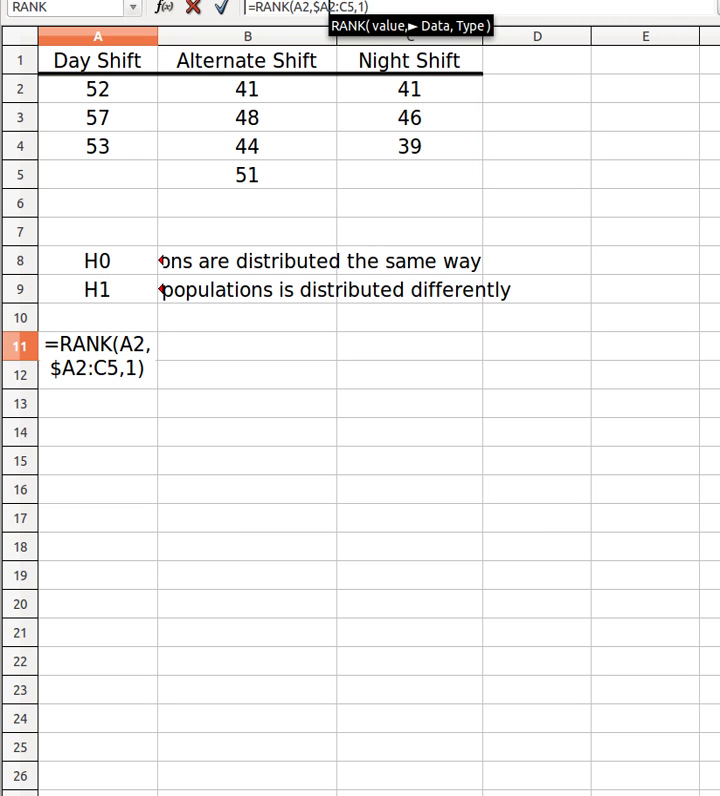
text($)
key(Right)
key(Right)
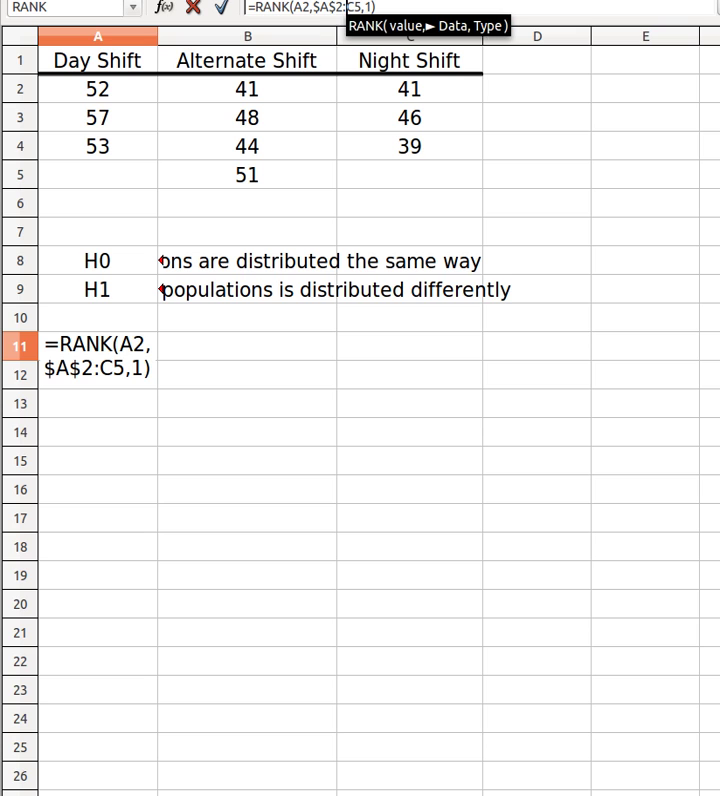
text($)
key(Right)
text($)
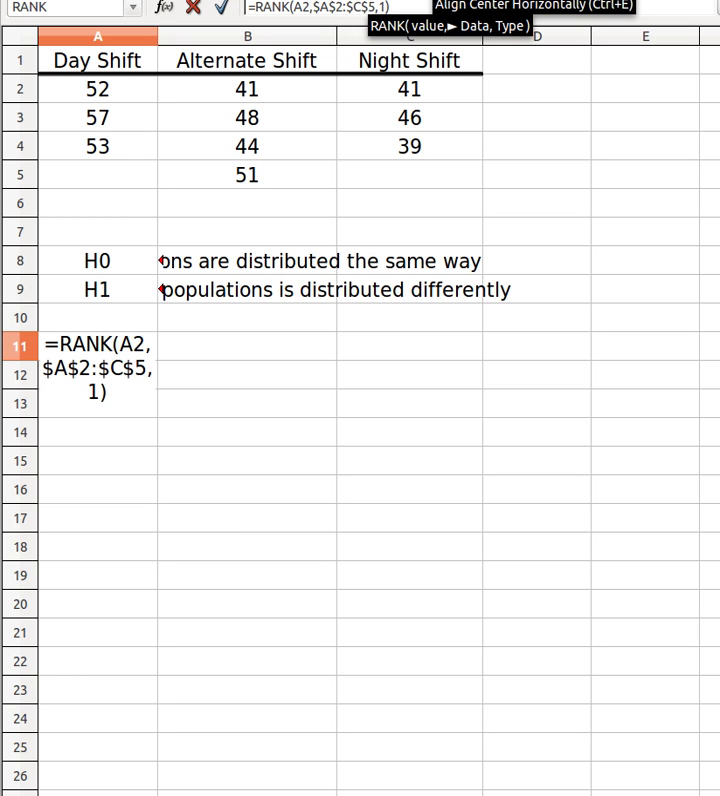
key(Return)
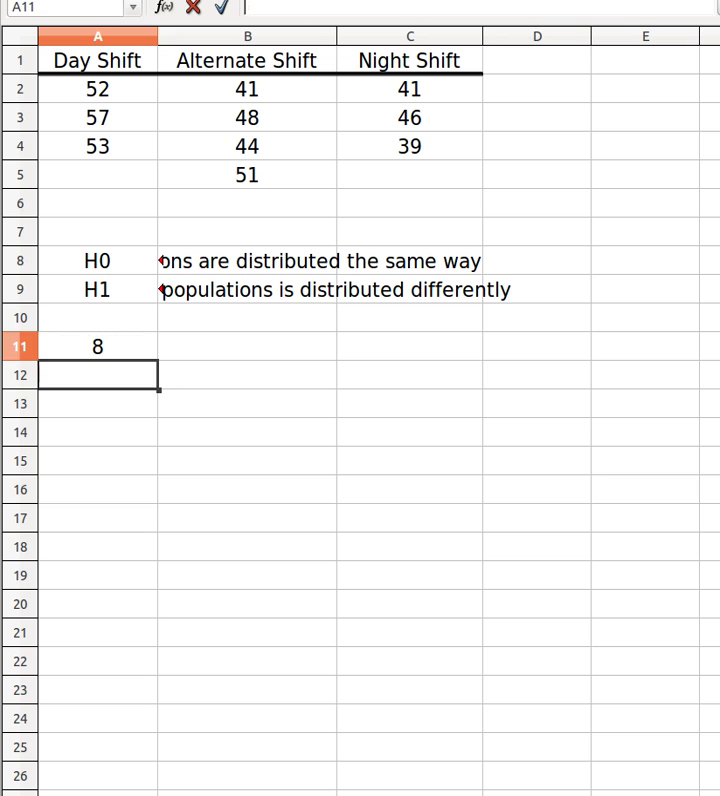
click(95, 356)
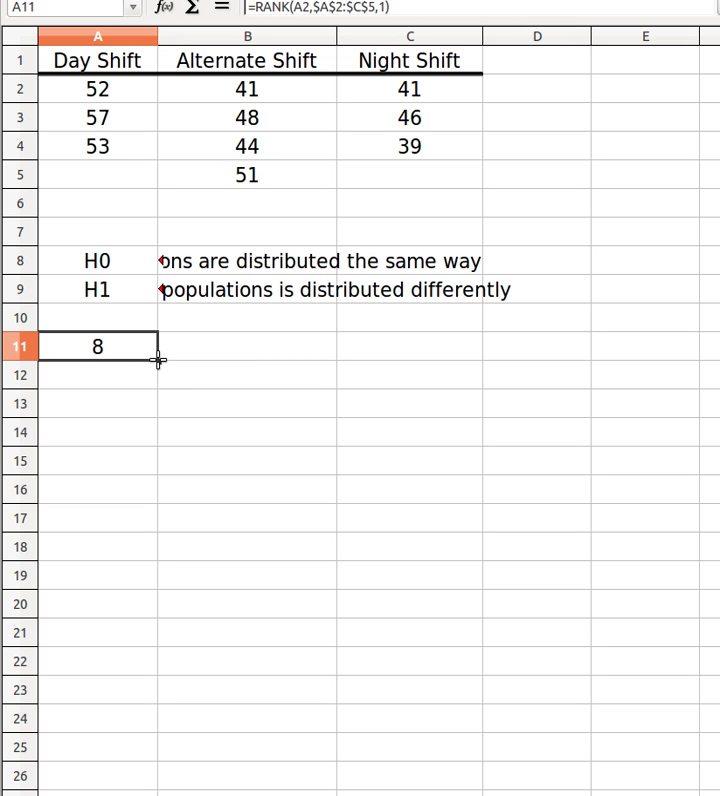
drag(158, 361, 450, 452)
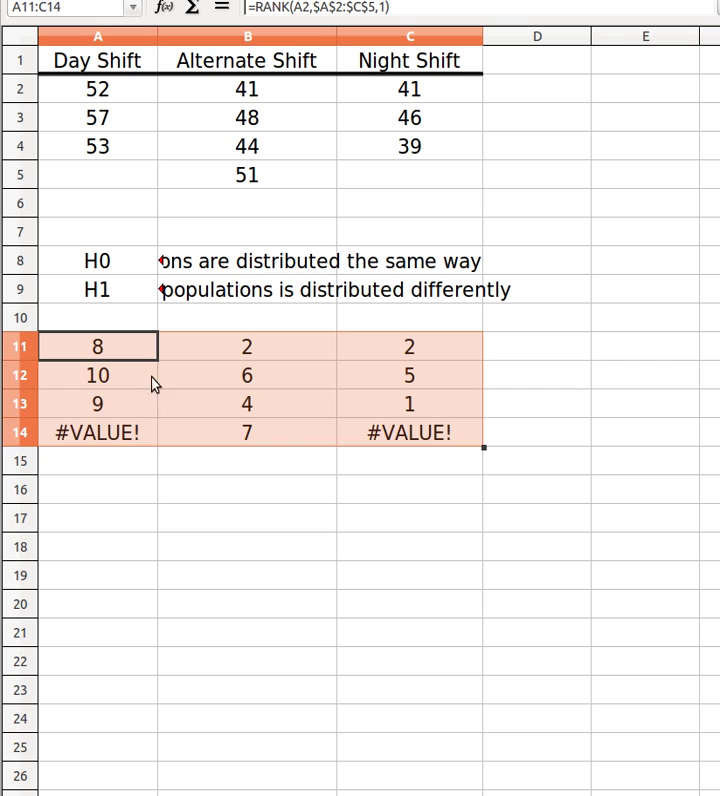
Remove the absolute references from the data range in the A11 rank formula so it reads A2:C5.
click(140, 362)
click(352, 12)
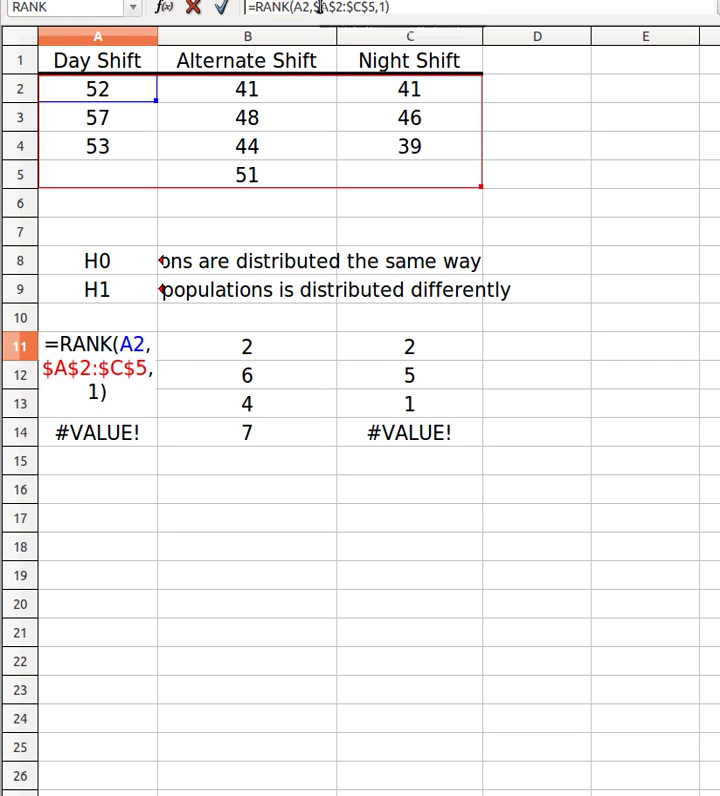
key(Left)
key(Left)
key(Left)
key(Left)
key(BackSpace)
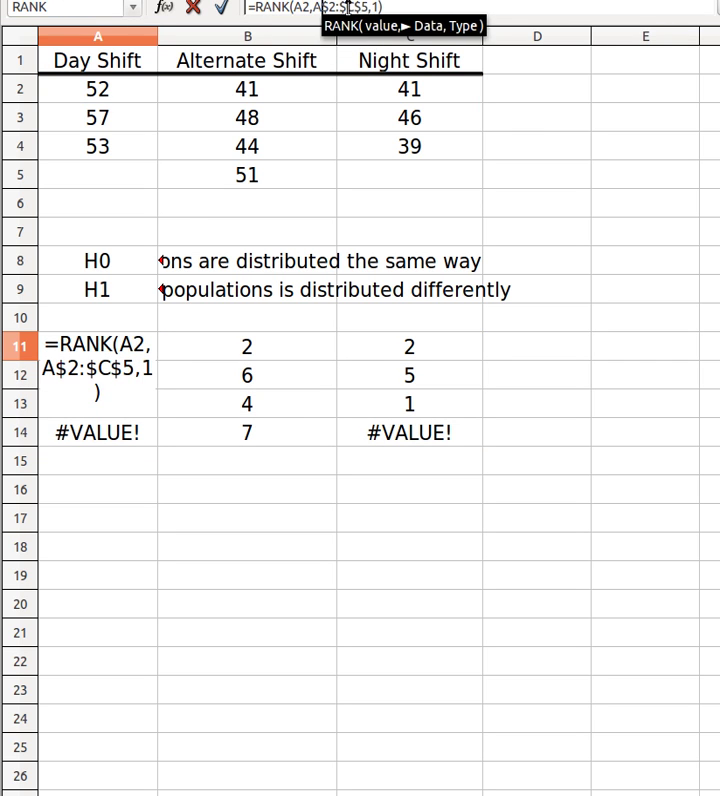
key(Right)
key(Delete)
key(Right)
key(Right)
key(Delete)
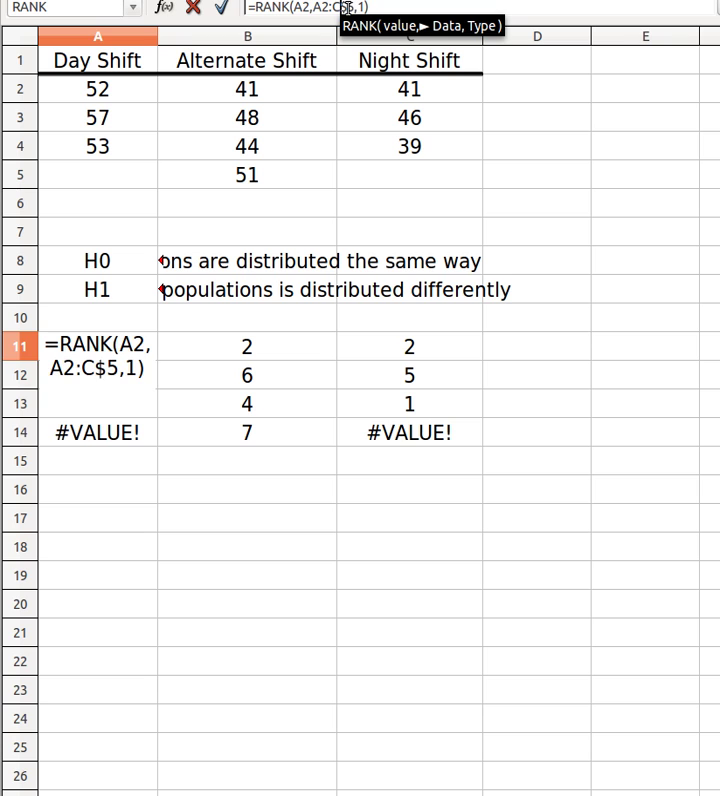
key(Right)
key(Delete)
key(Return)
Fill the relative-range rank formula from A11 down to A12 and inspect the range used in A12.
click(66, 347)
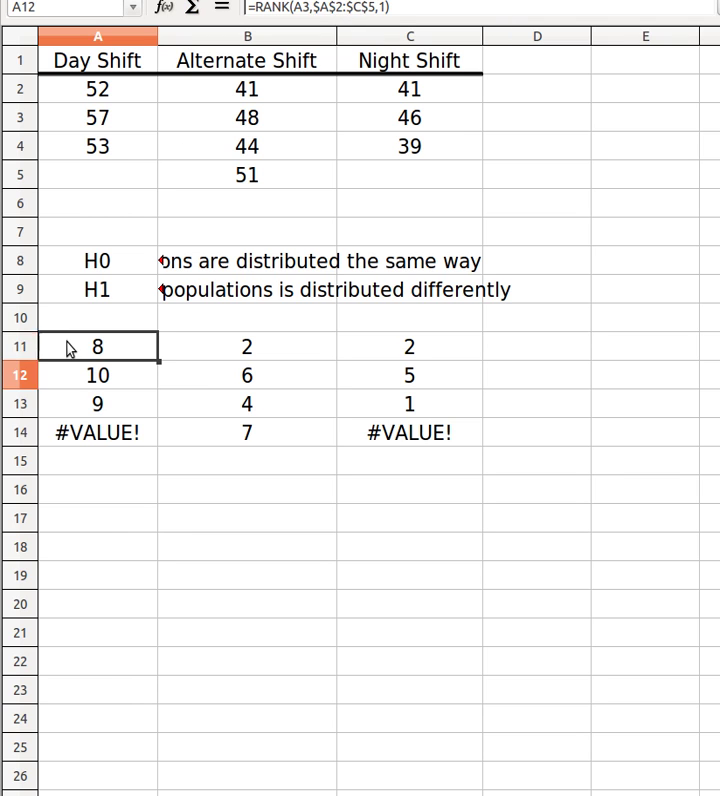
drag(158, 360, 153, 408)
click(126, 381)
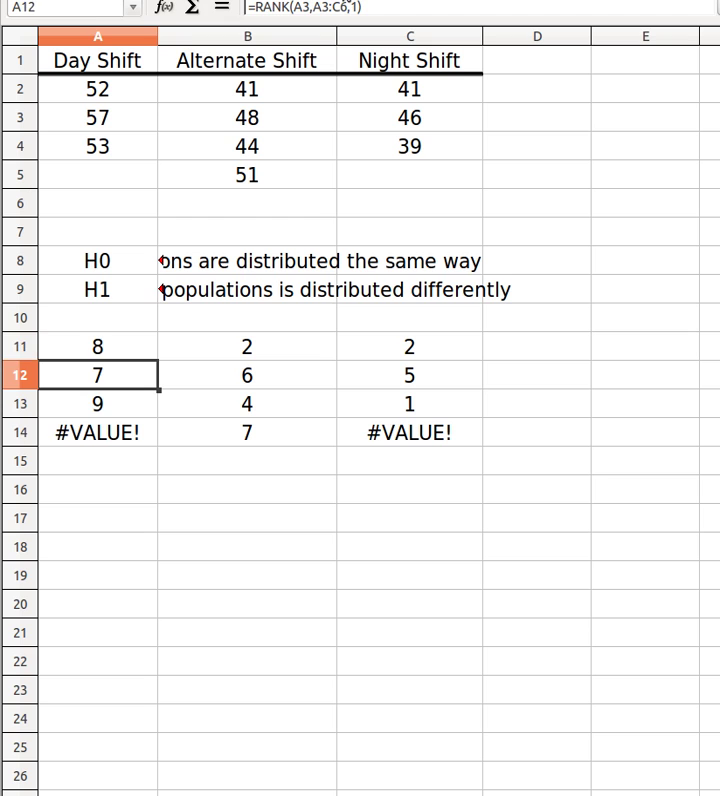
click(320, 7)
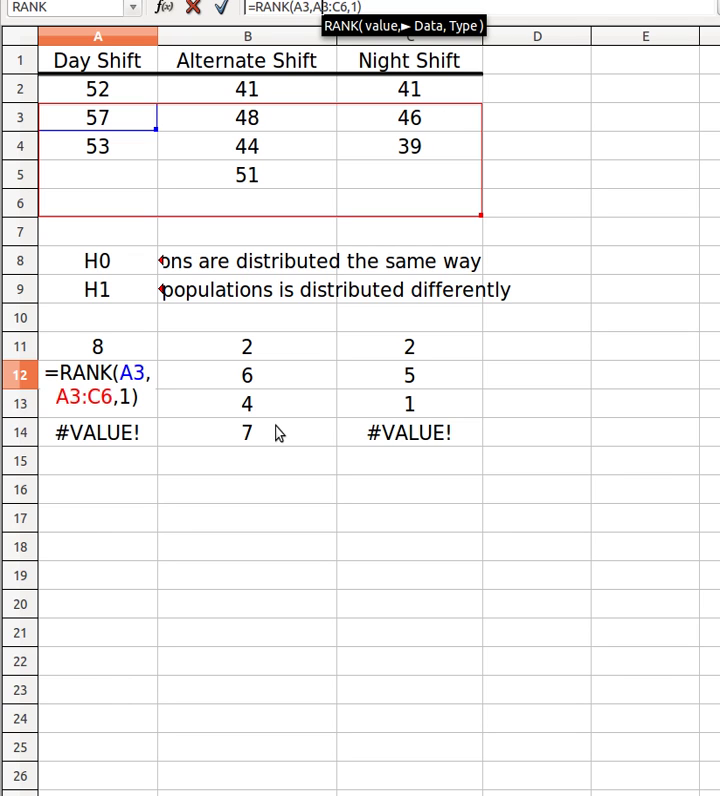
key(Return)
Fill the absolute-range rank formula from A13 up through A11 and check the range used in A12.
click(153, 405)
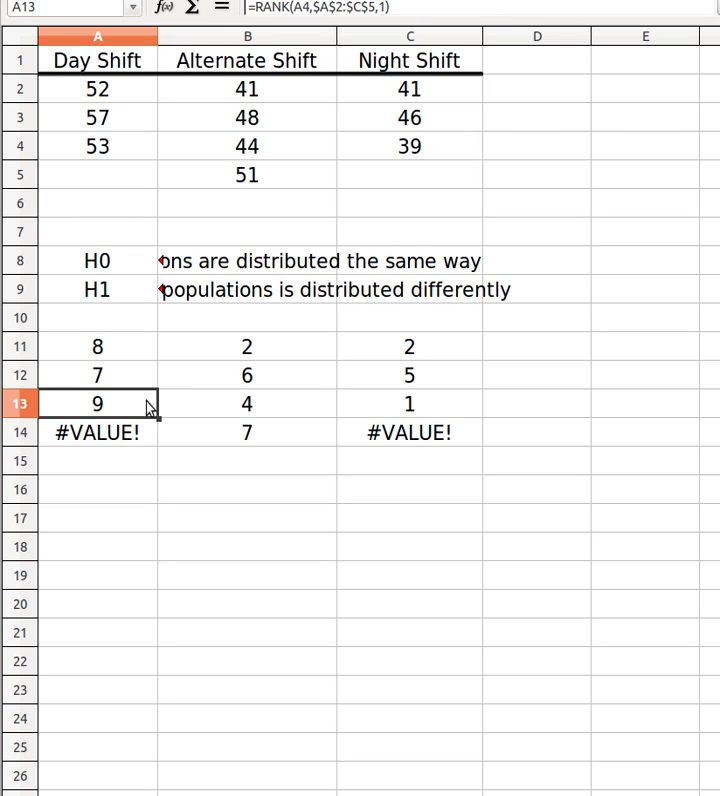
drag(160, 416, 153, 347)
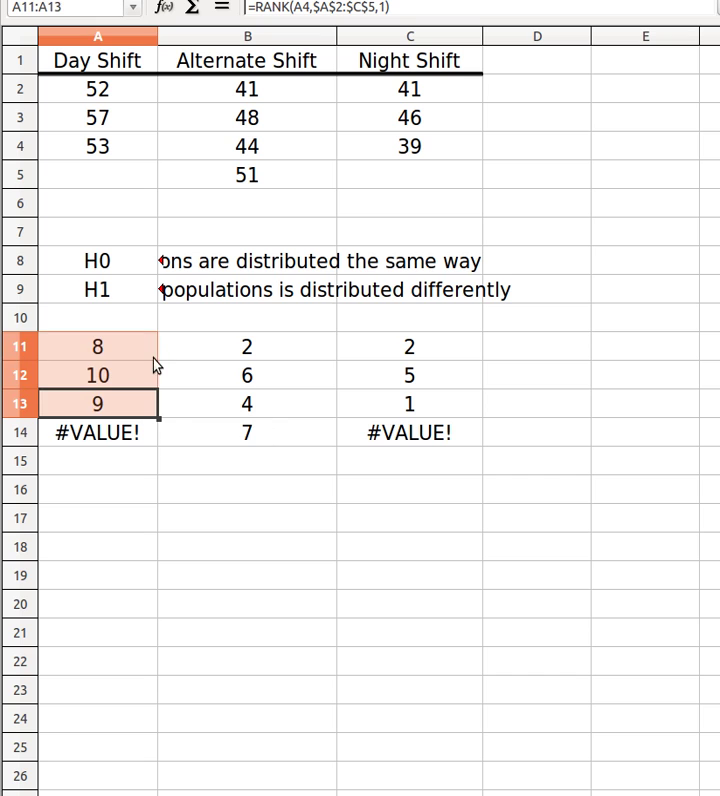
click(148, 378)
click(305, 7)
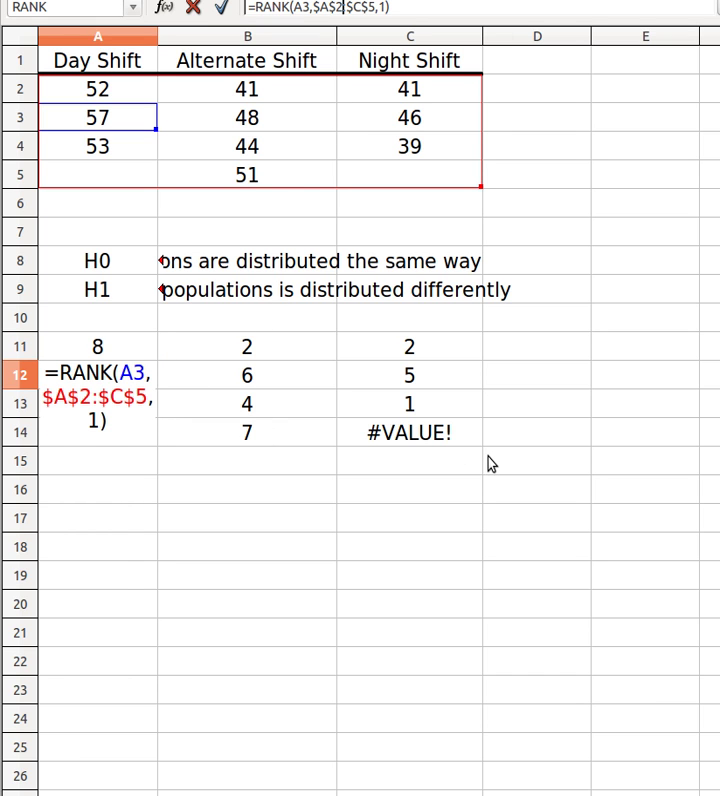
key(Escape)
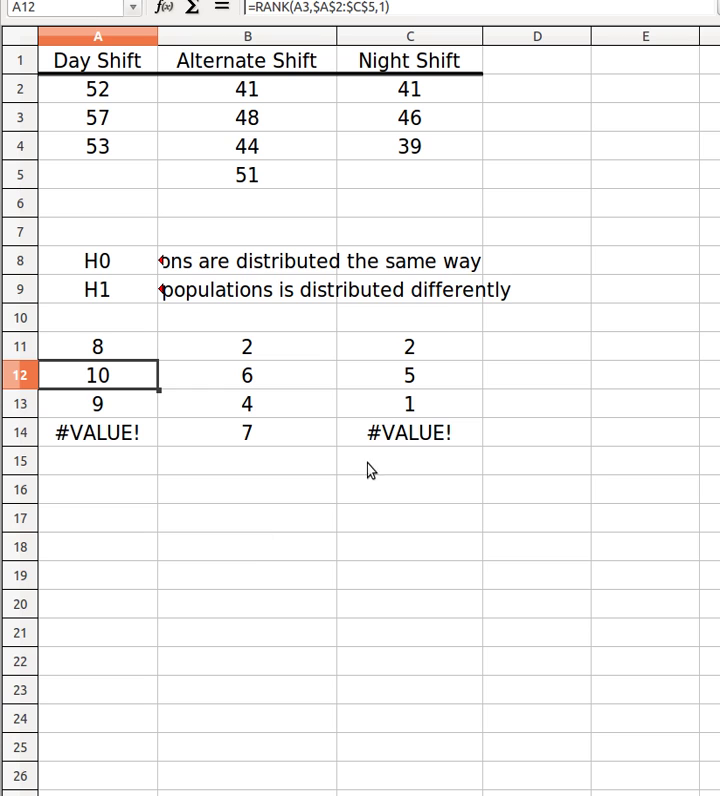
Compare the first Alternate Shift and Night Shift values in B2 and C2 with their ranks in B11 and C11.
click(333, 346)
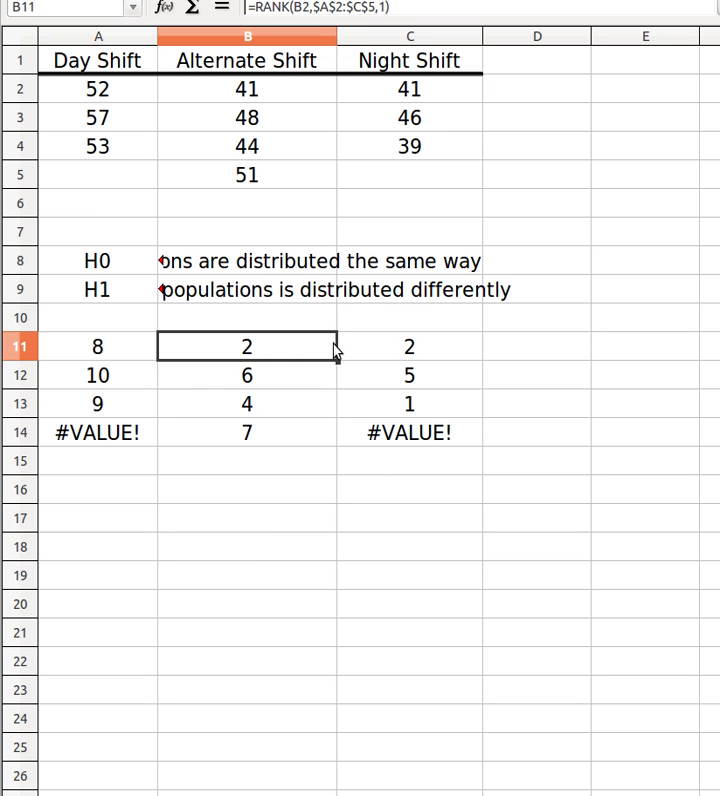
click(305, 98)
click(430, 100)
click(302, 100)
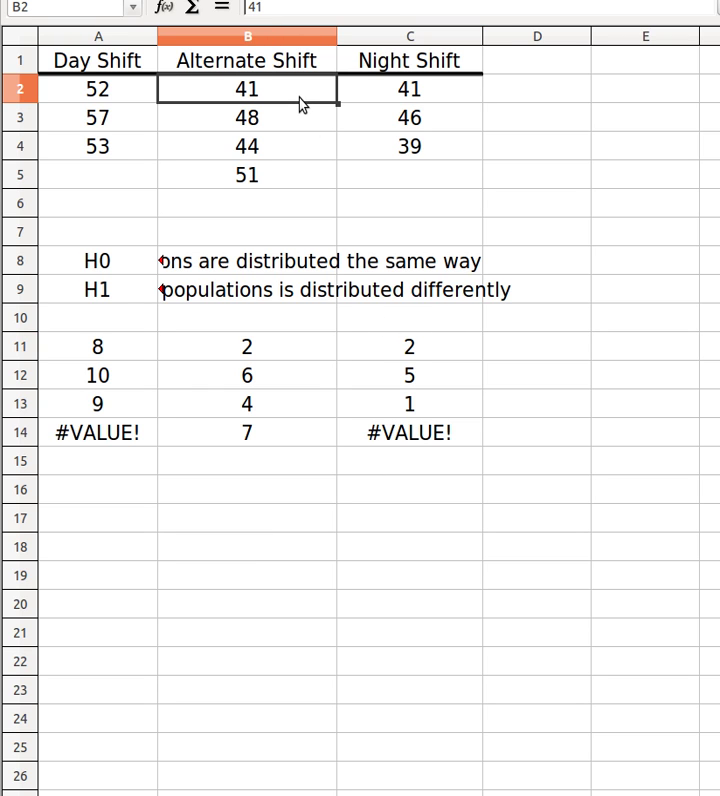
click(407, 101)
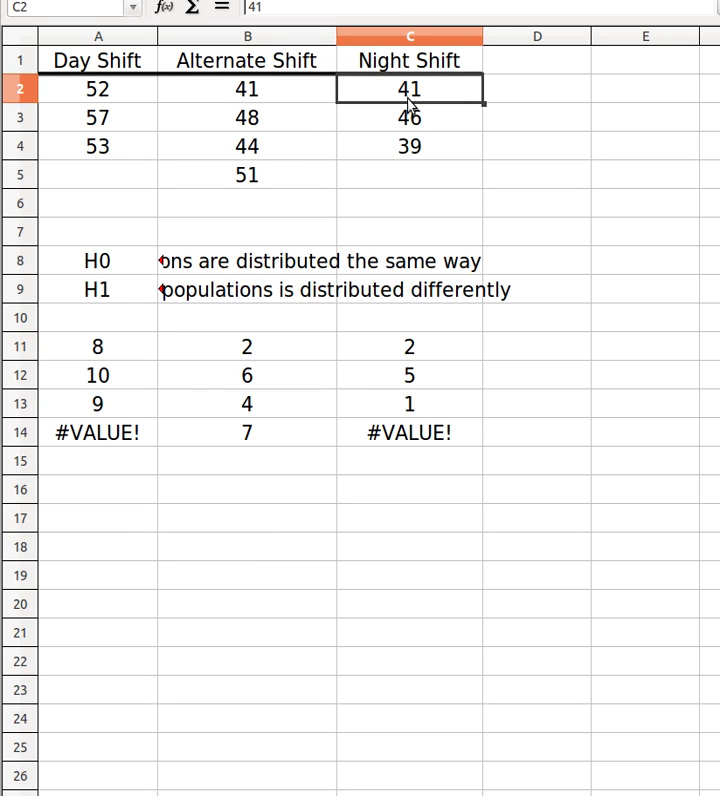
click(462, 359)
click(335, 368)
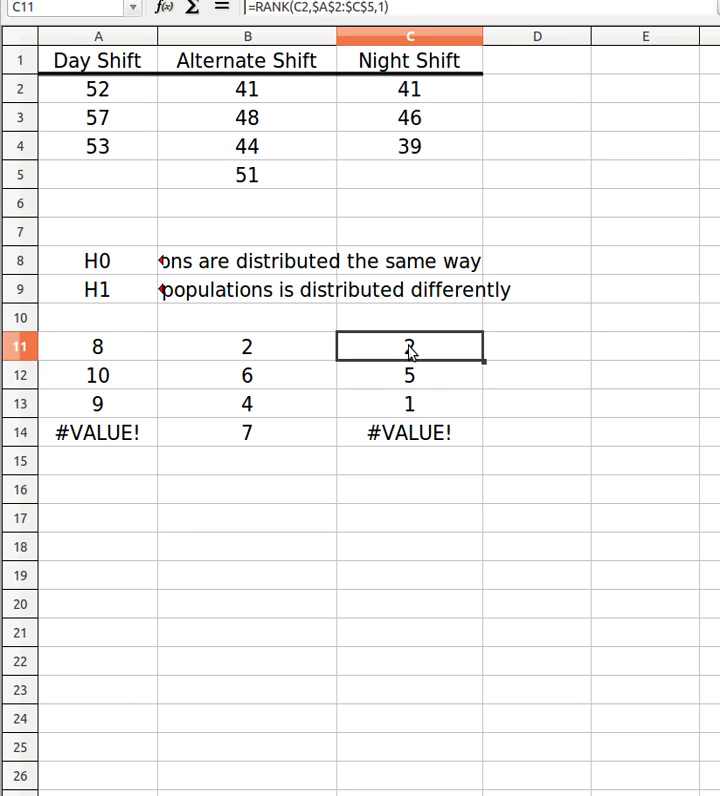
click(277, 348)
click(470, 358)
click(268, 355)
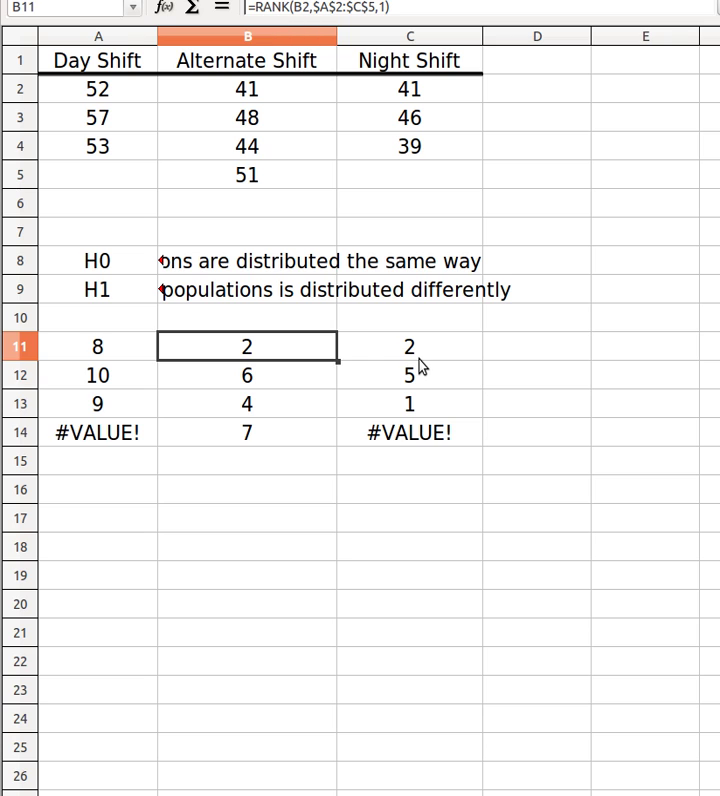
click(419, 360)
Replace the ranks in B11 and C11 with the averaged tie rank 2.5.
click(252, 350)
text(2.5)
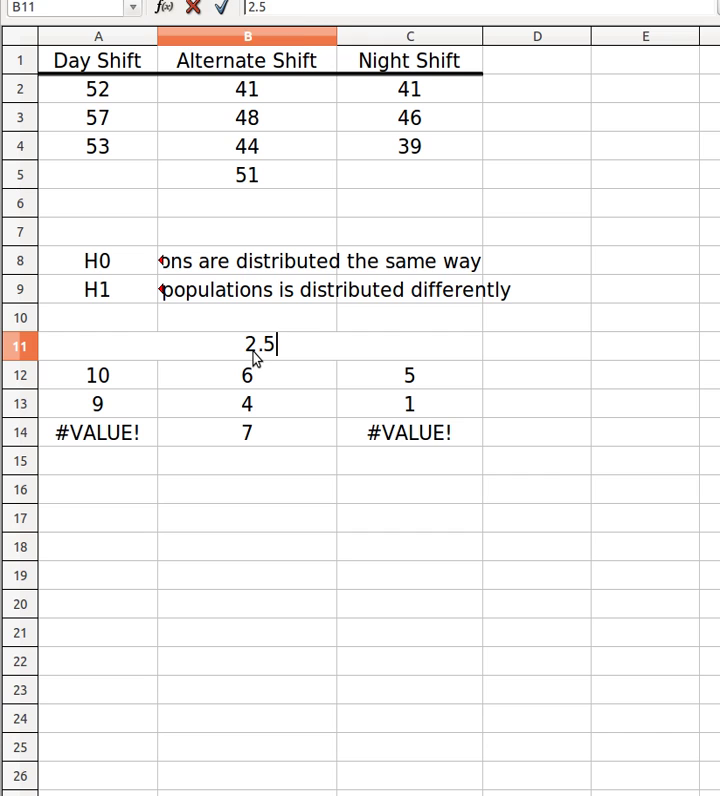
key(Tab)
text(2.5)
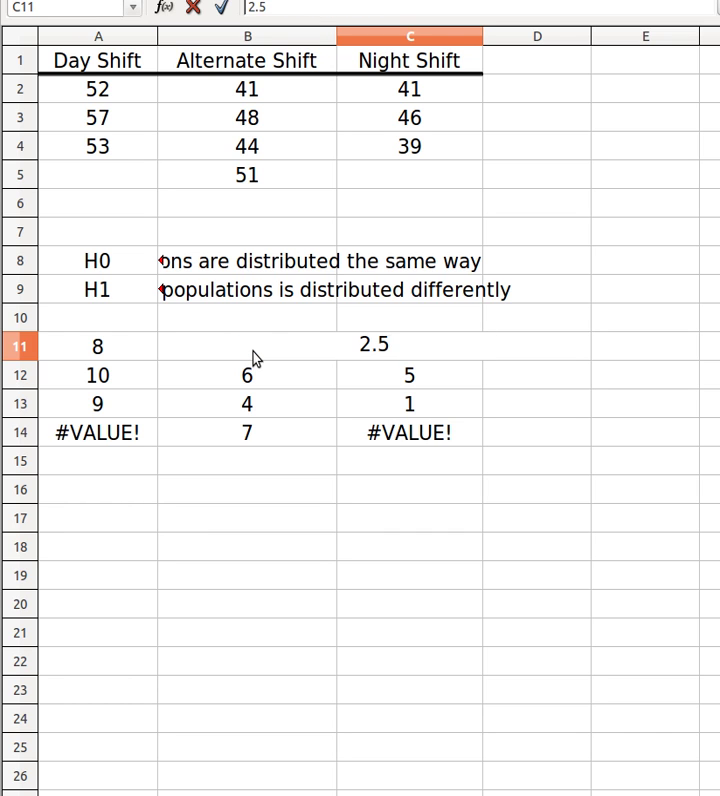
key(Return)
key(Up)
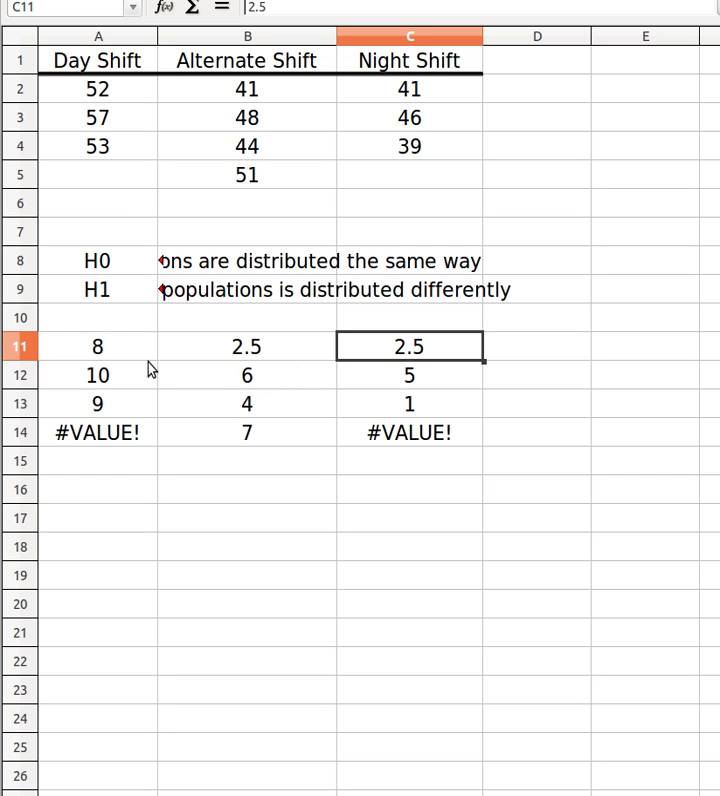
click(306, 358)
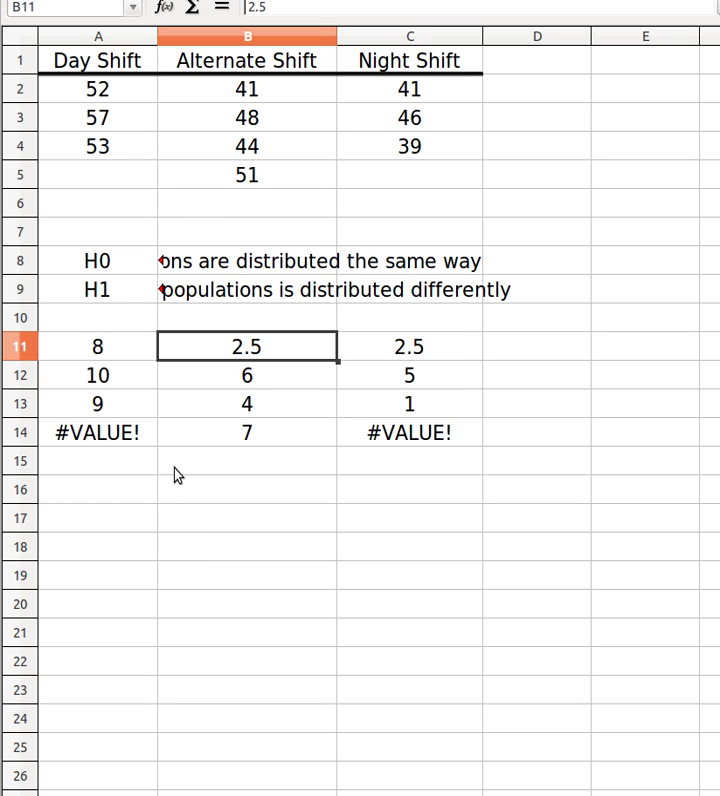
Clear the #VALUE! entries from A14 and C14.
click(149, 443)
key(Delete)
click(435, 441)
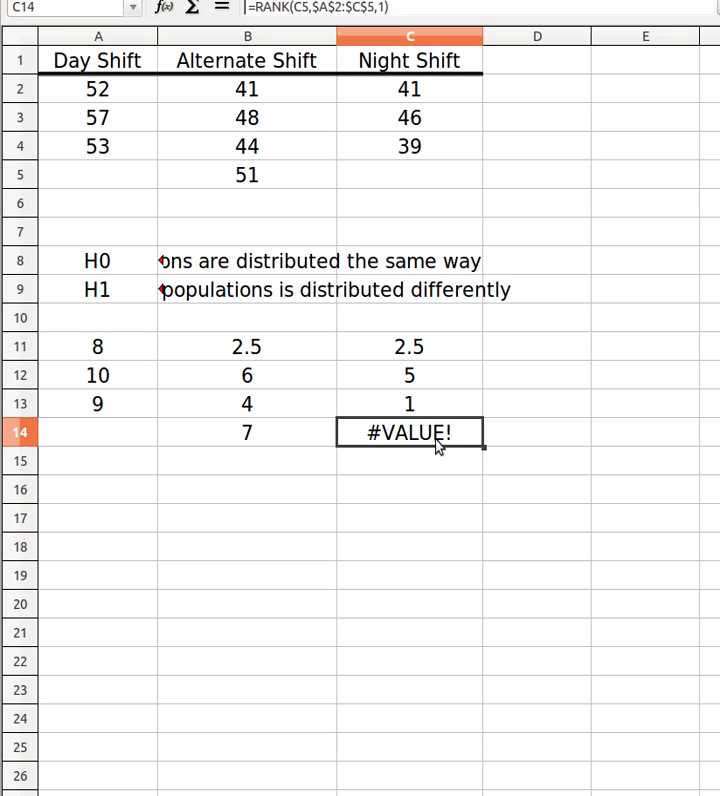
key(Delete)
Try to total the Day Shift ranks A11:A14 with a sum formula in A15.
click(152, 458)
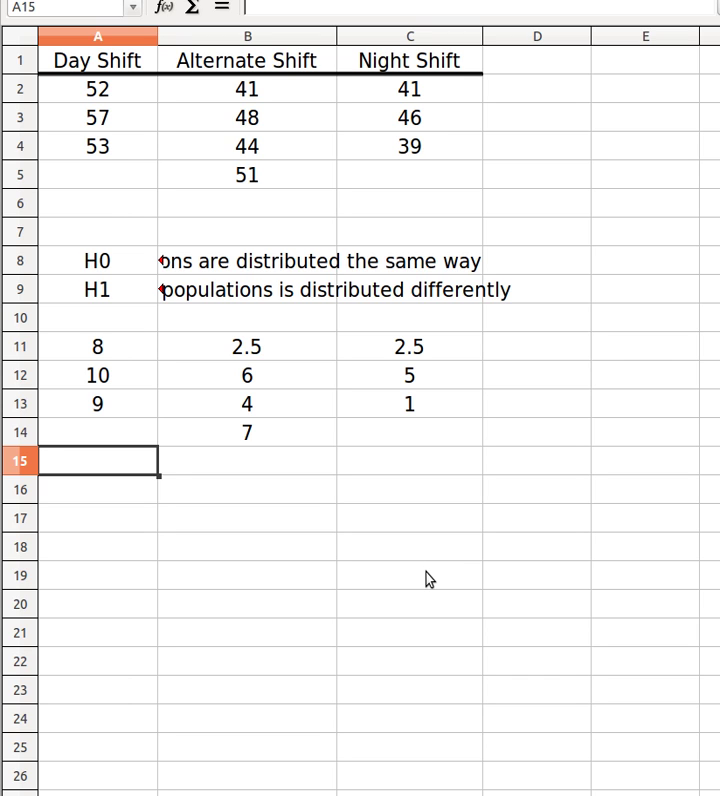
text(=sum)
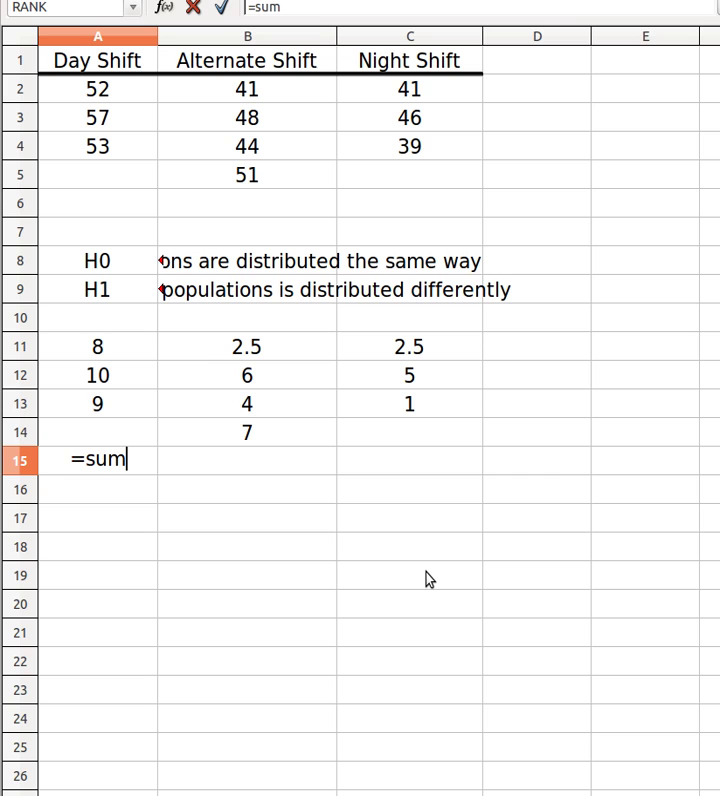
key(Up)
key(shift+Up)
key(shift+Up)
key(shift+Up)
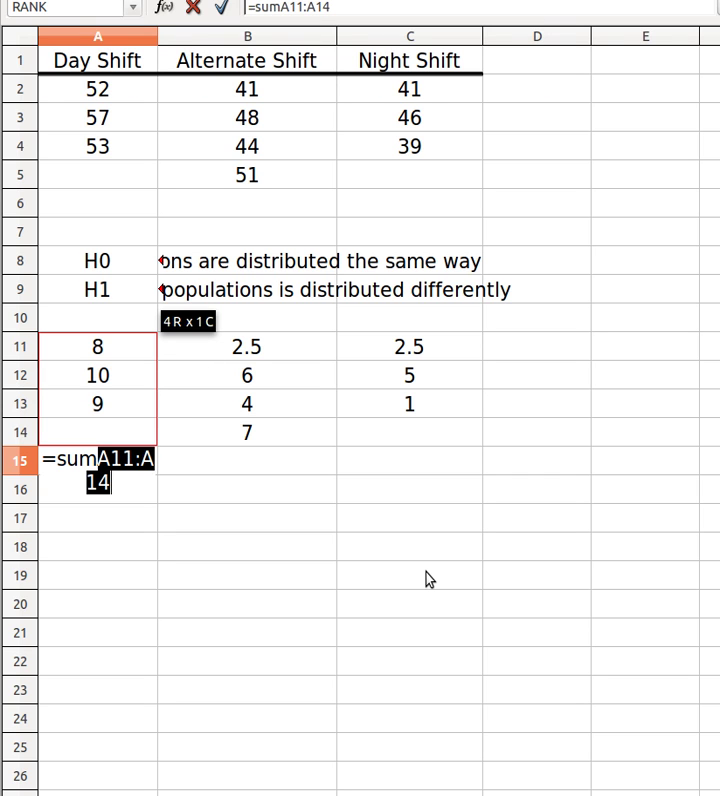
key(Return)
key(Up)
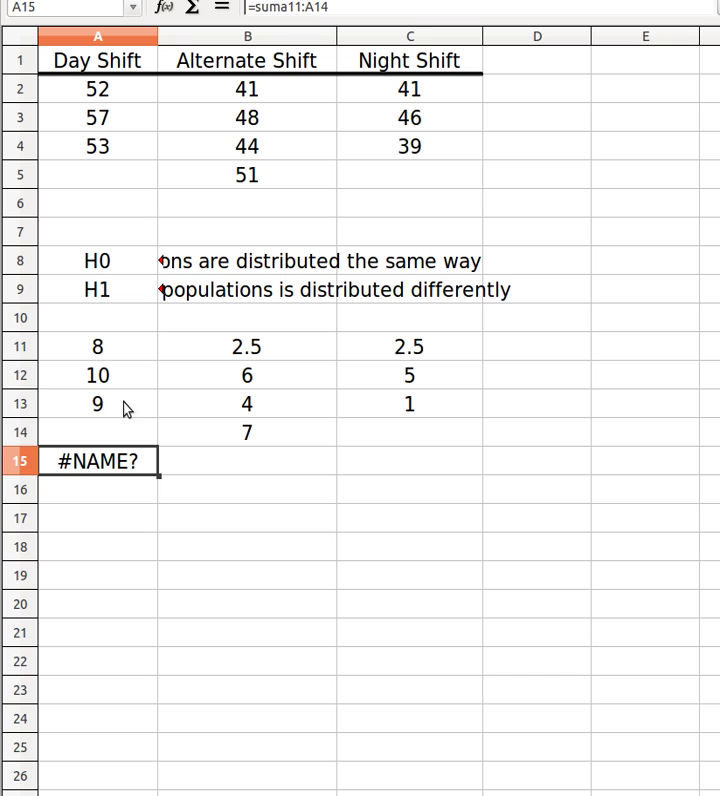
Correct the Day Shift total in A15 to =SUM(A11:A14) by enclosing the range in parentheses.
click(288, 8)
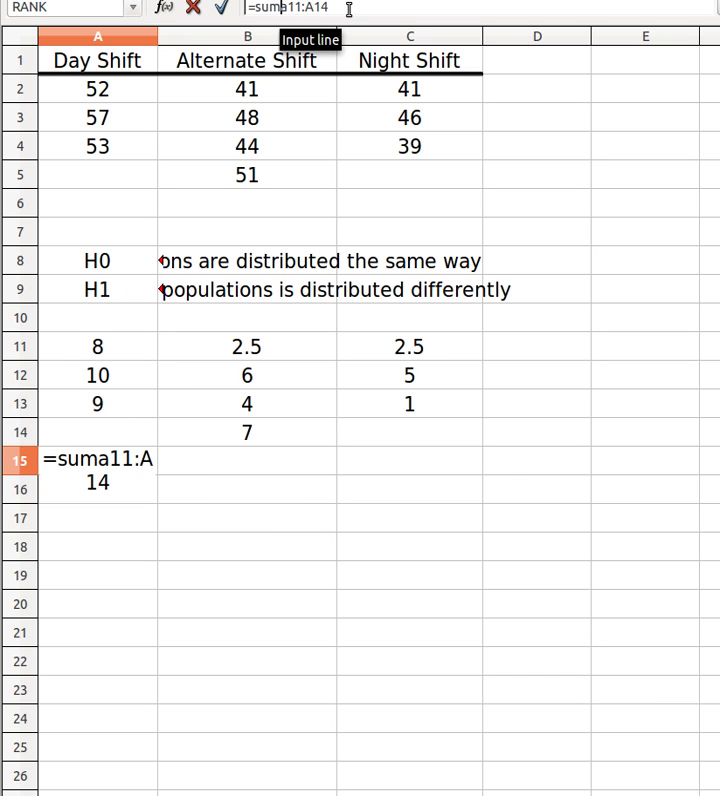
key(BackSpace)
text(()
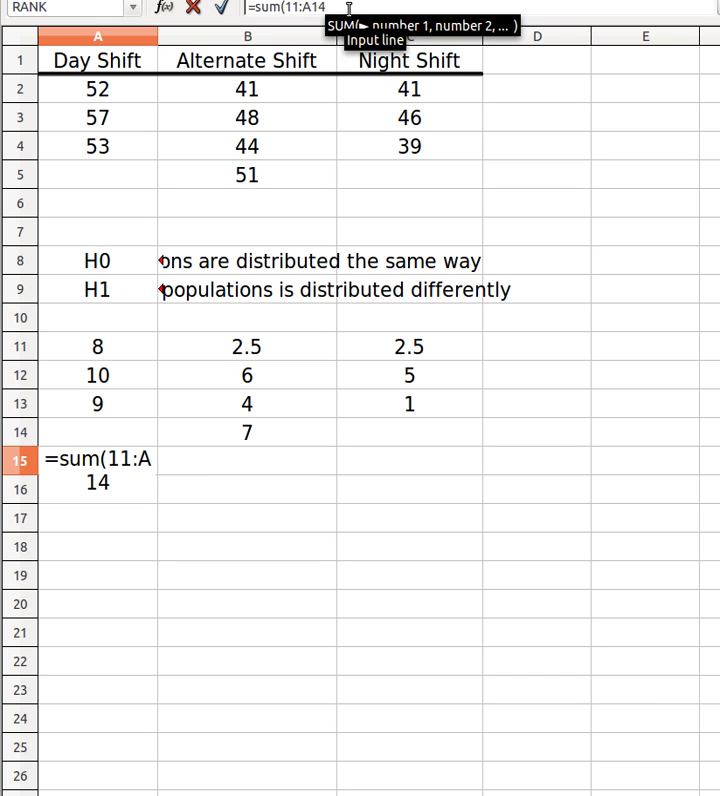
click(349, 8)
text())
key(Return)
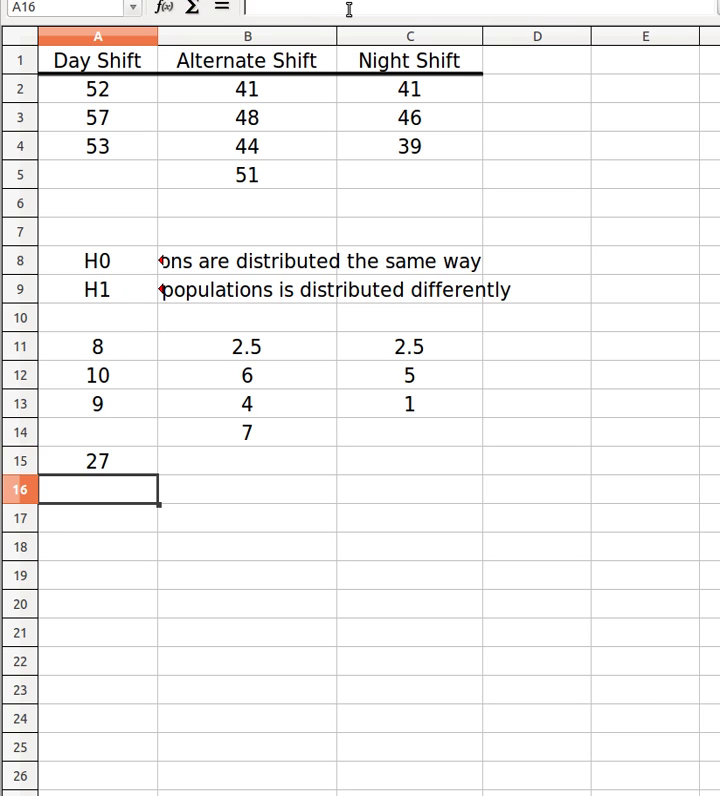
Check the range in the A15 sum formula and fill it across to C15 to total the other shifts' ranks.
click(108, 462)
click(340, 8)
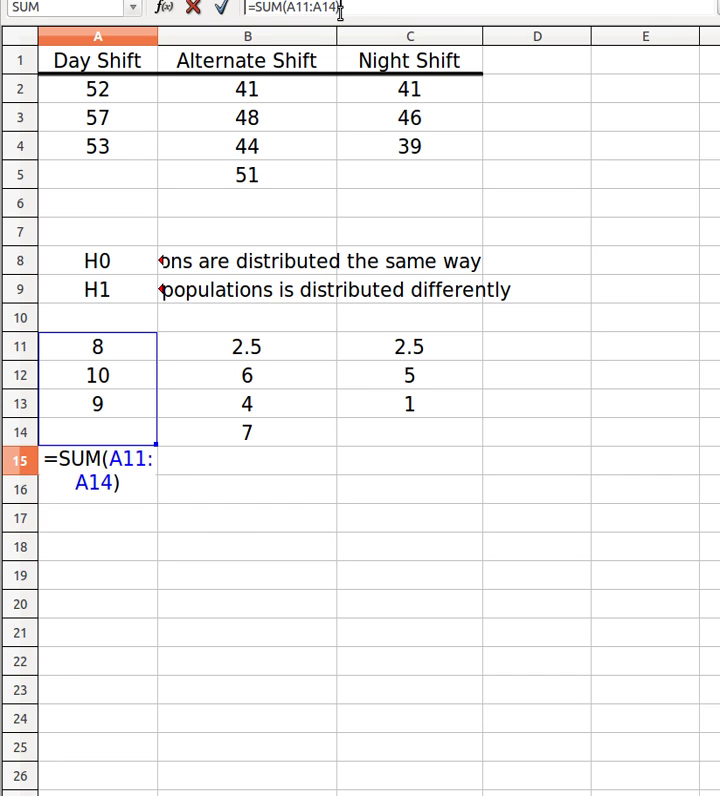
key(Return)
click(130, 463)
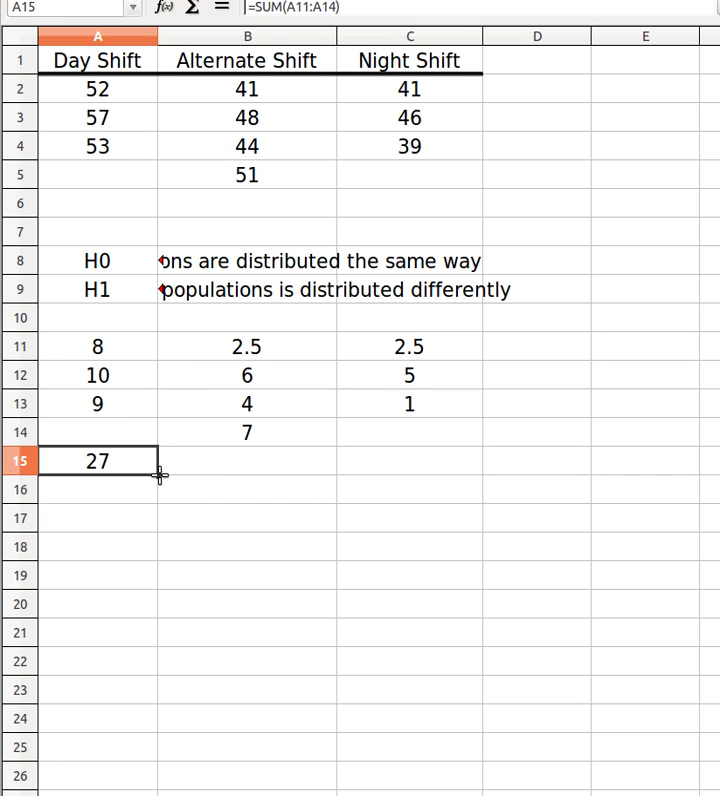
drag(158, 475, 430, 474)
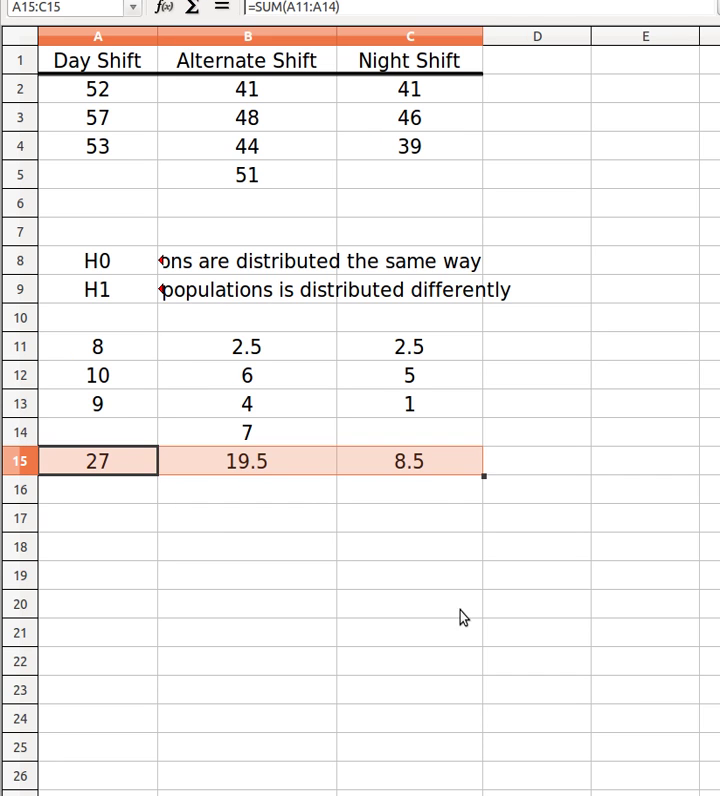
Switch to the web page with the K statistic and examine its short-cut formula based on squared average ranks.
click(64, 489)
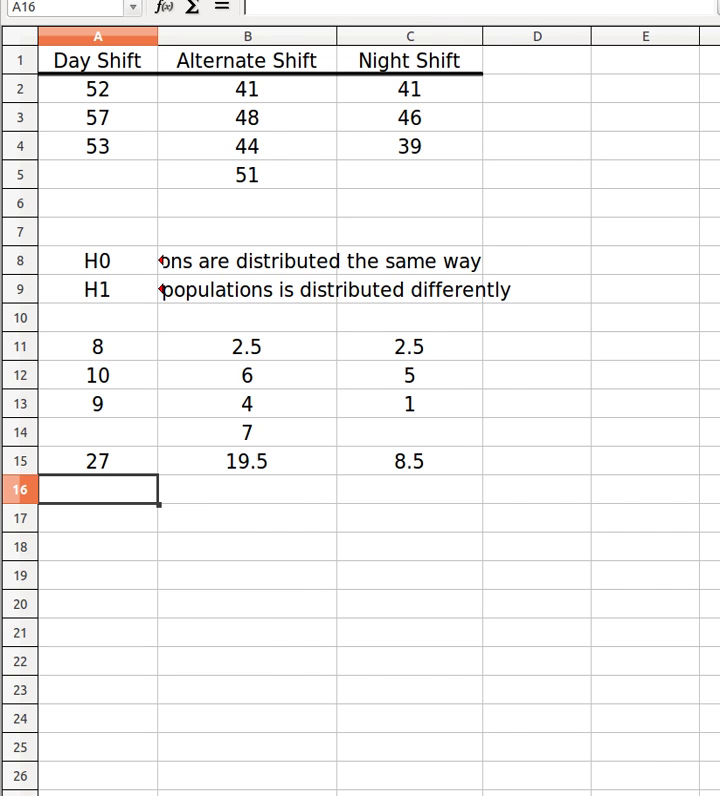
key(alt+Tab)
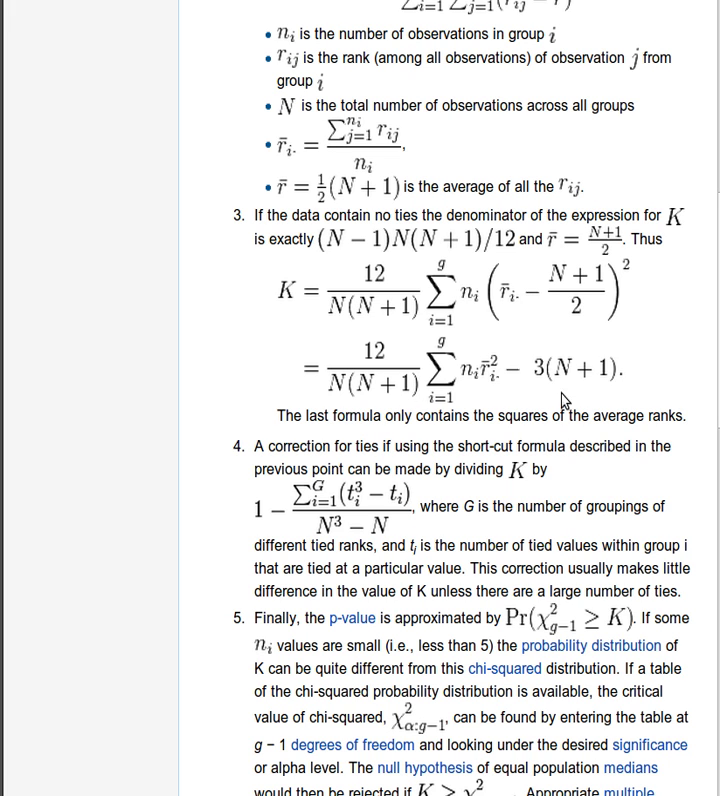
drag(618, 417, 535, 372)
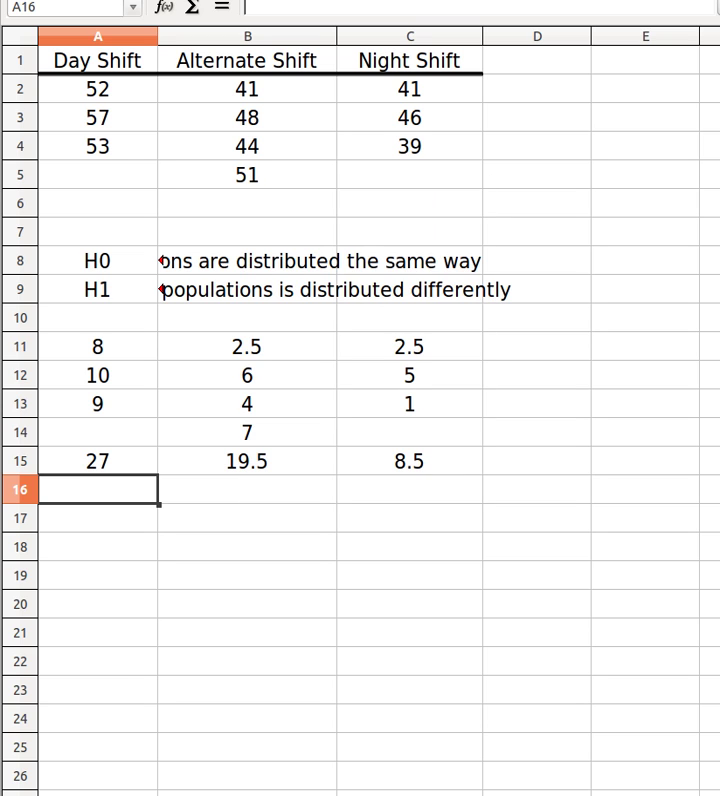
Count the Day Shift observations in A16 with =COUNT(A11:A14).
text(=count()
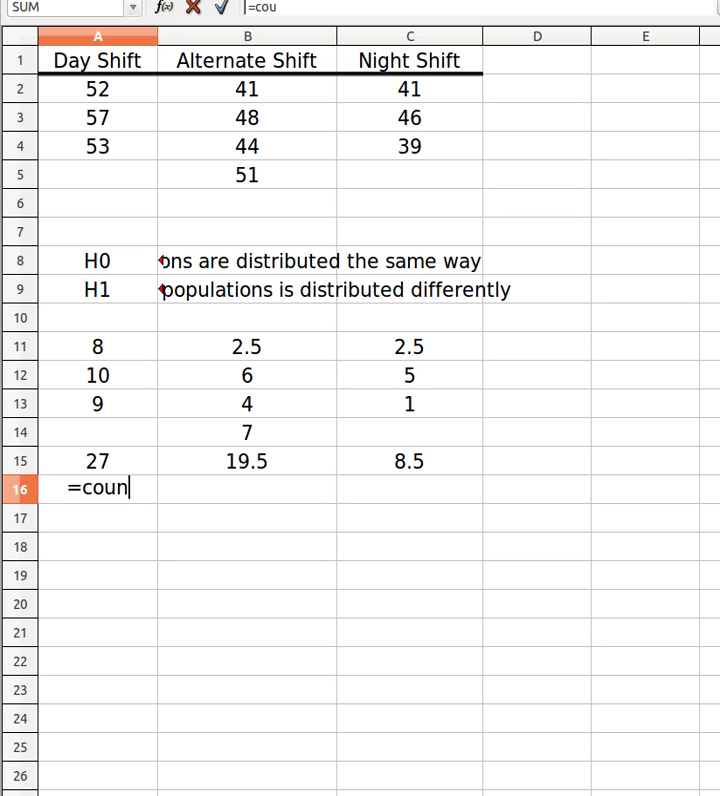
key(Up)
key(Up)
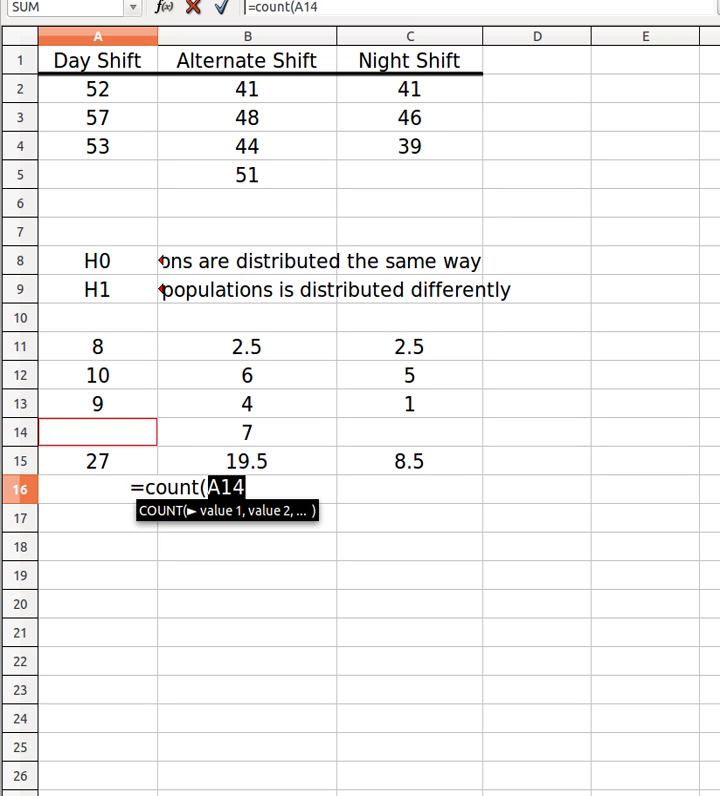
key(shift+Up)
key(shift+Up)
key(shift+Up)
key(Return)
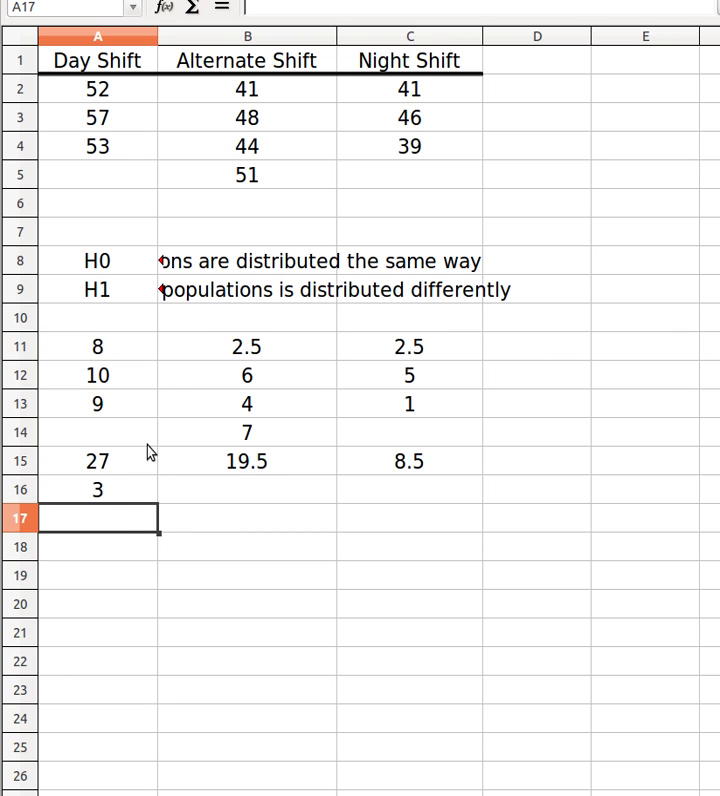
Fill the count formula from A16 across to C16 and review the rank sums and counts in A15:C16.
click(140, 484)
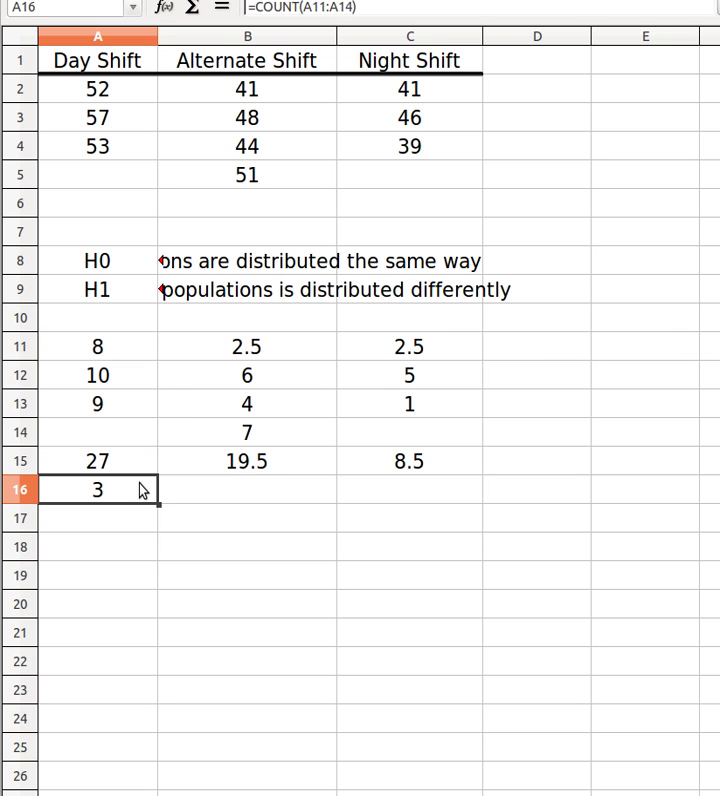
drag(160, 503, 432, 503)
click(432, 498)
click(411, 553)
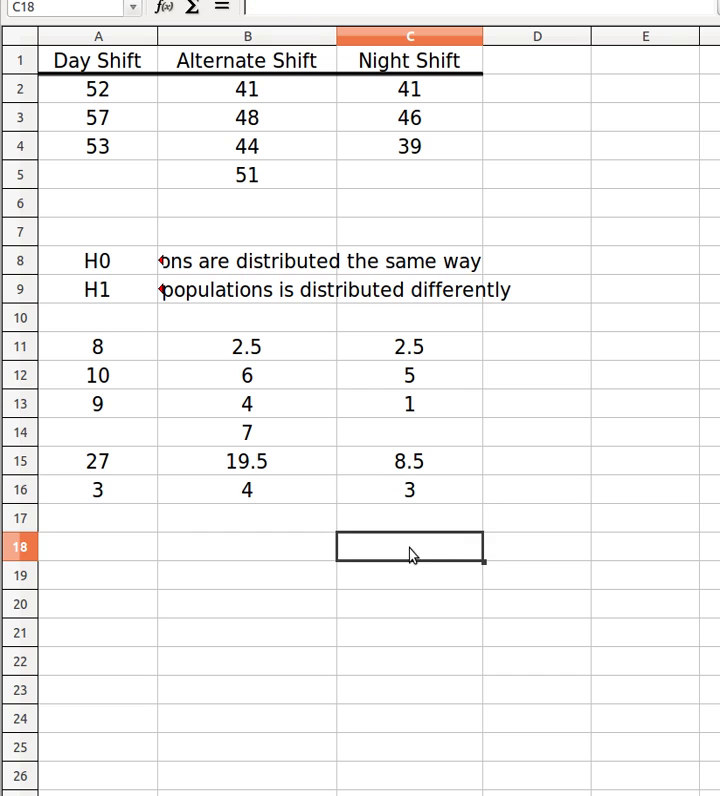
click(150, 553)
drag(104, 463, 398, 494)
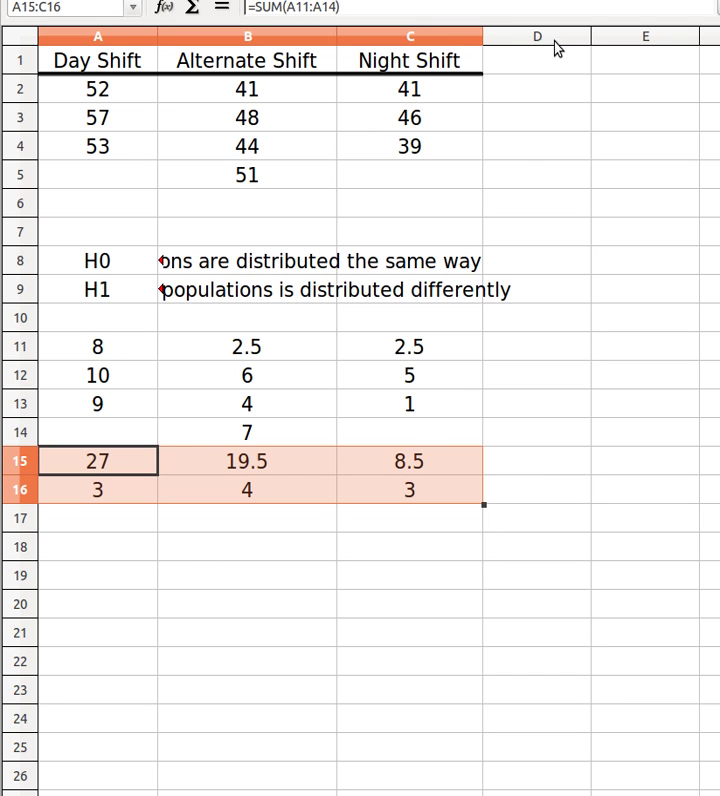
Label cell A18 as K for the test statistic.
click(74, 559)
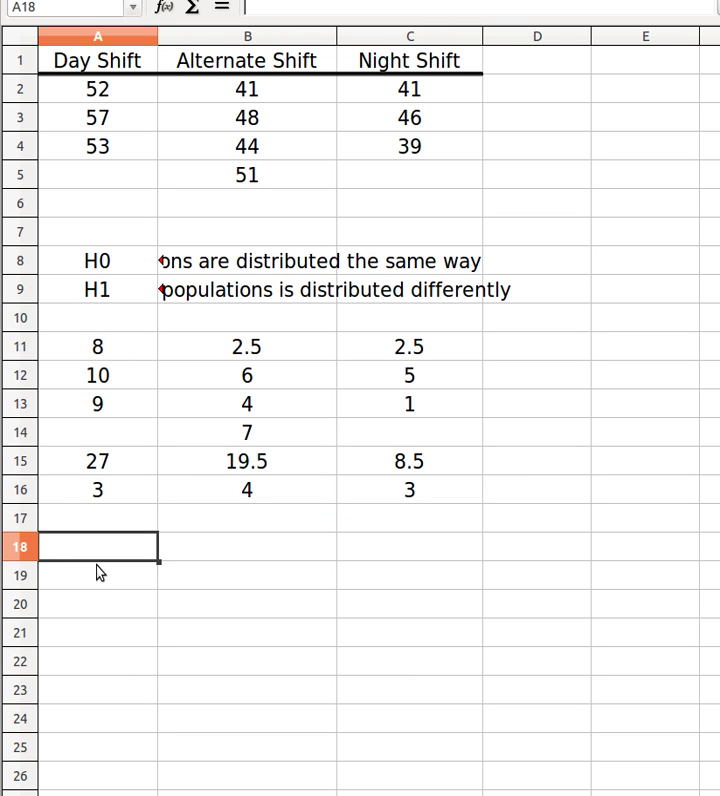
text(K)
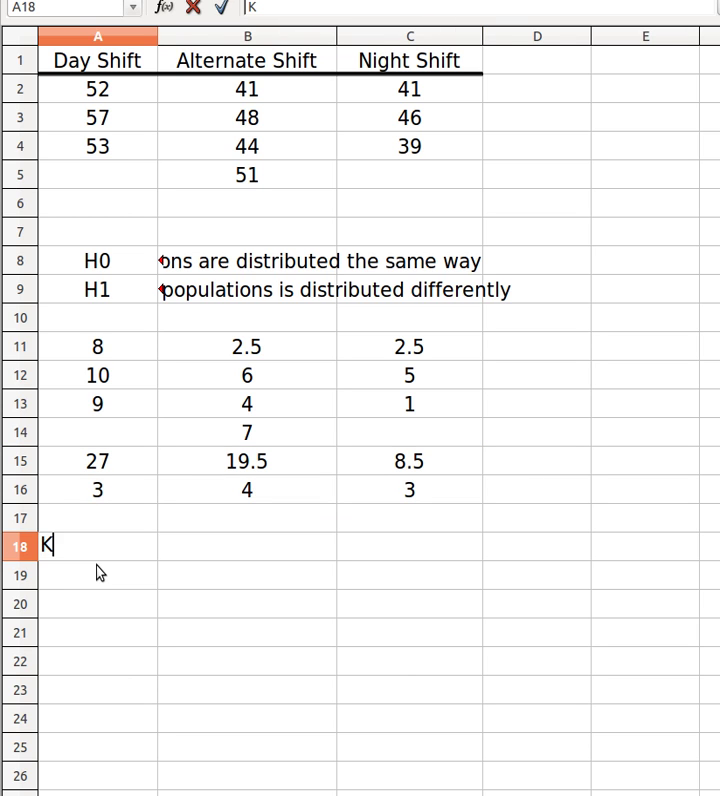
key(Tab)
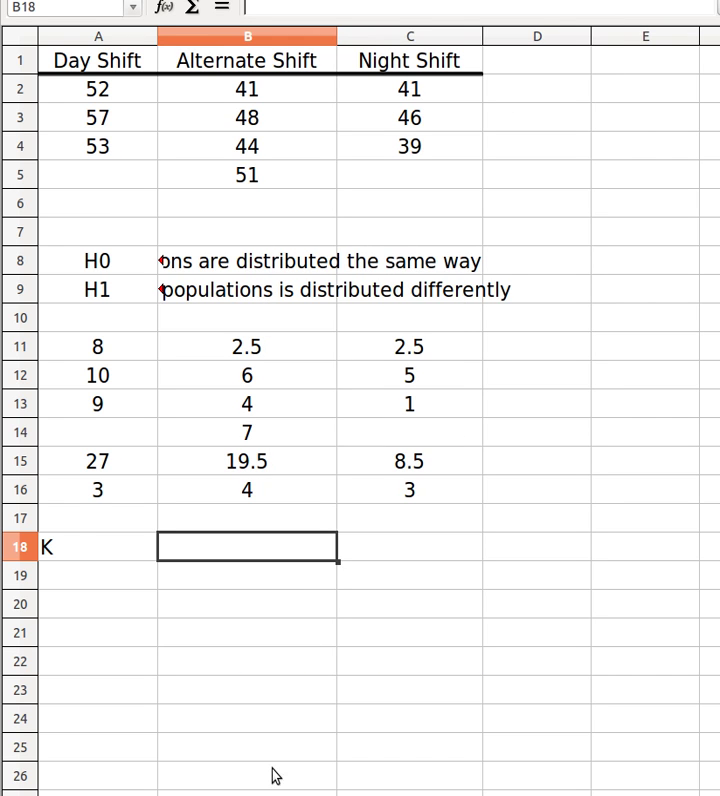
Begin the K statistic formula in B18 with =12/(10*11)*(.
text(=12)
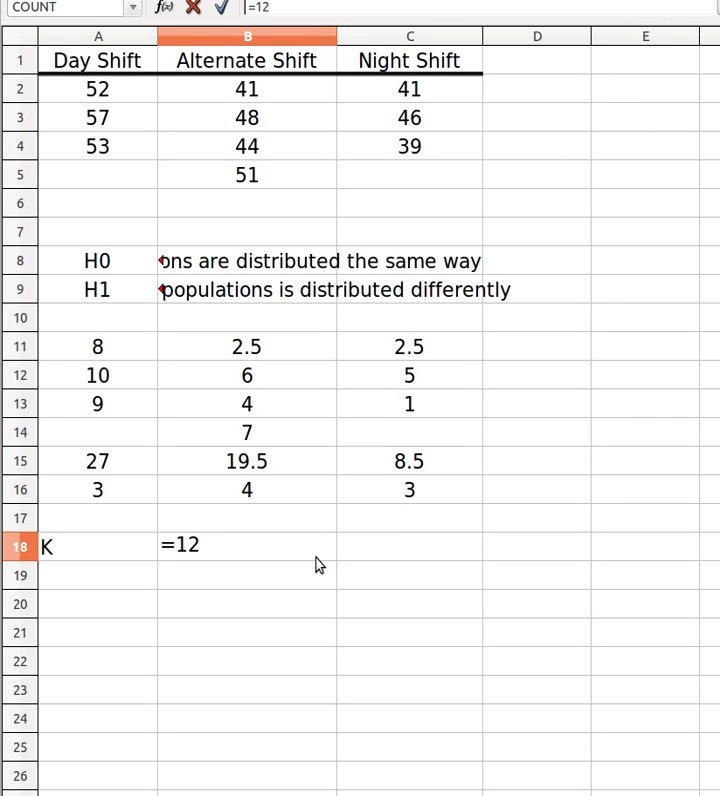
text(/()
text(10)
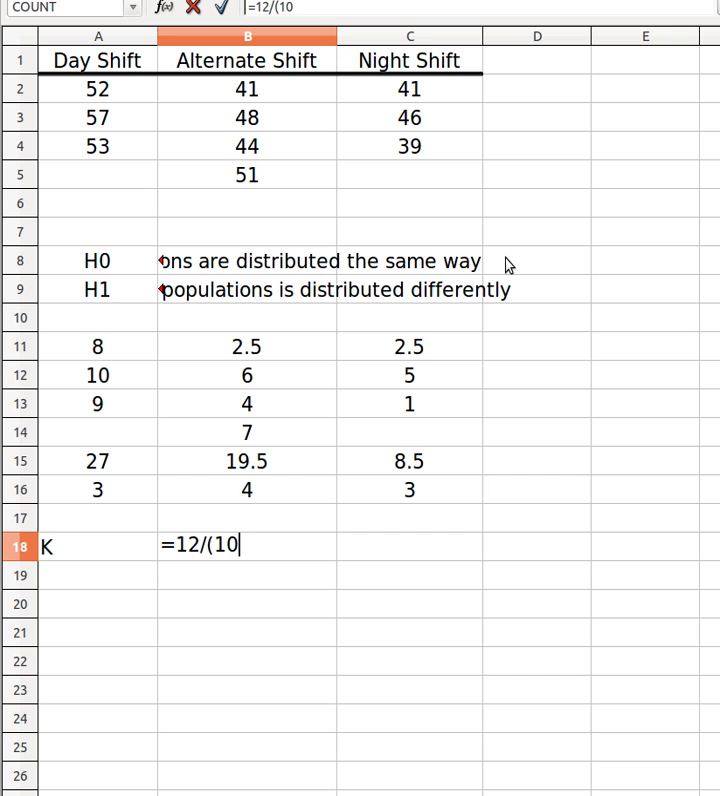
text(*11))
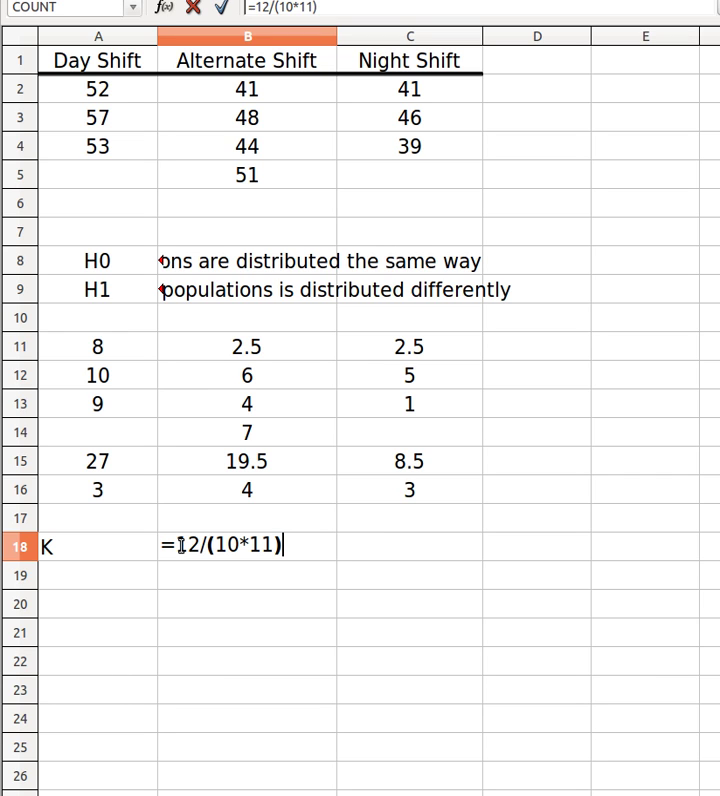
text(*)
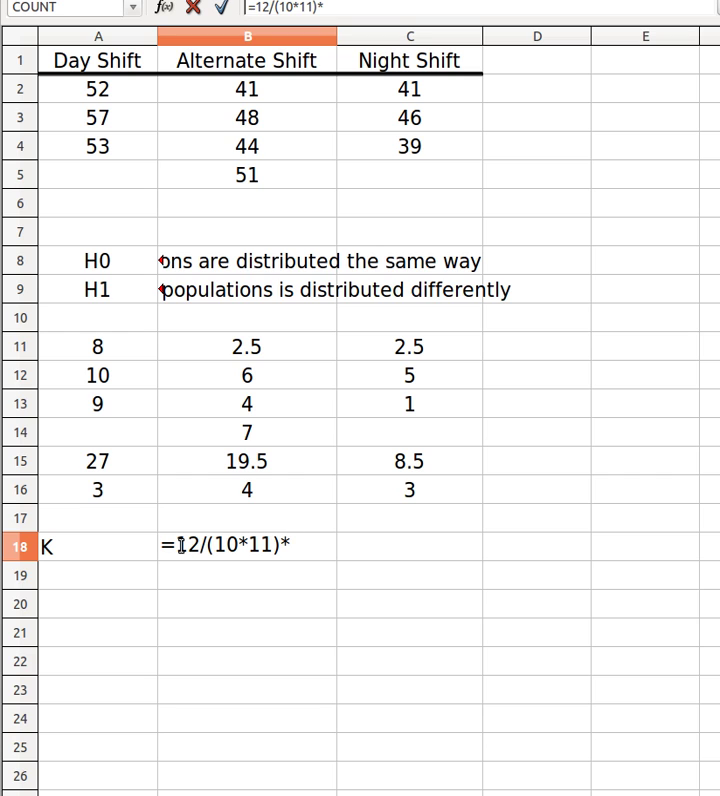
text(()
Move the partial formula out of B18 and keep it as the text 12/(10*11)*( in B19.
drag(302, 546, 172, 546)
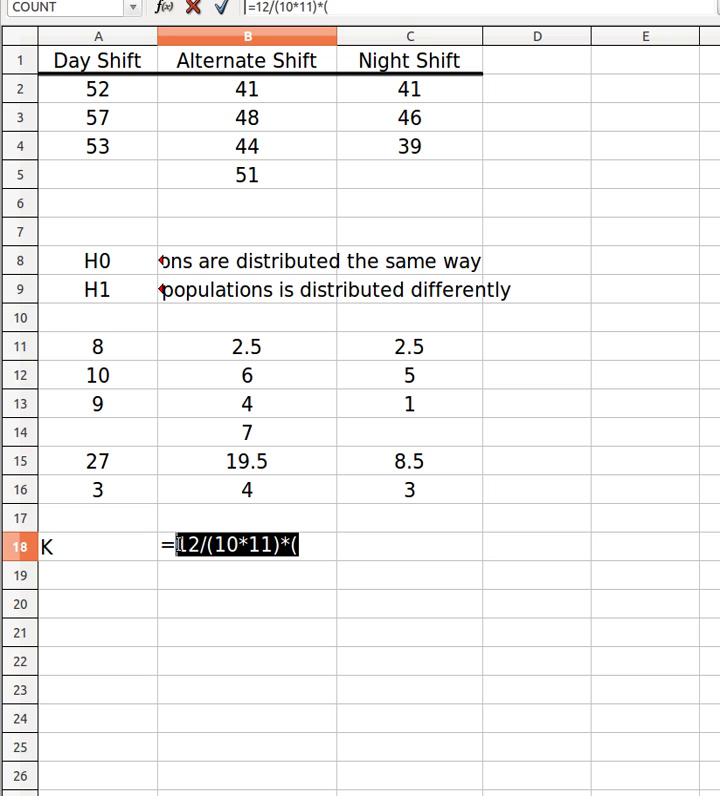
key(BackSpace)
key(BackSpace)
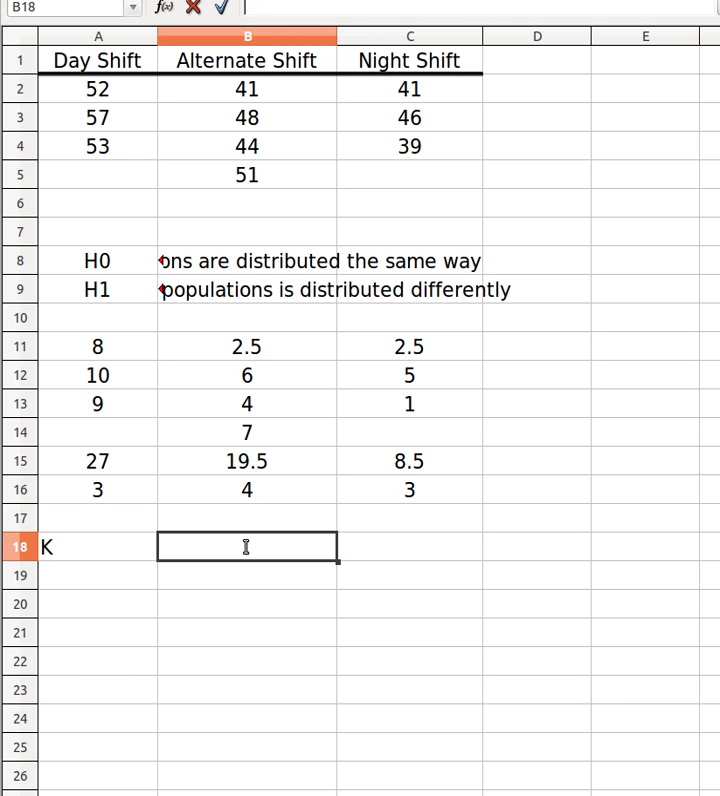
key(Return)
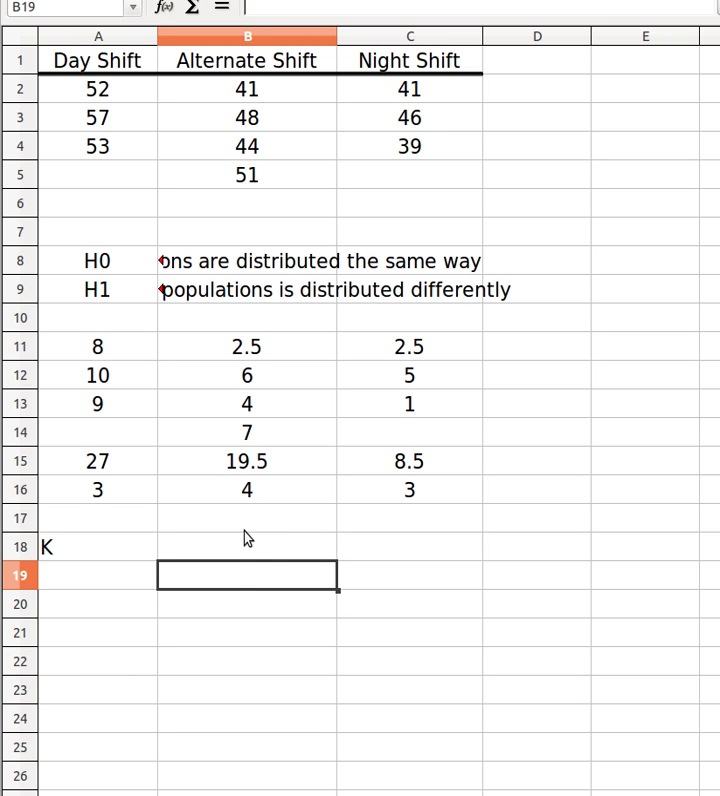
Delete the K label from A18.
click(100, 517)
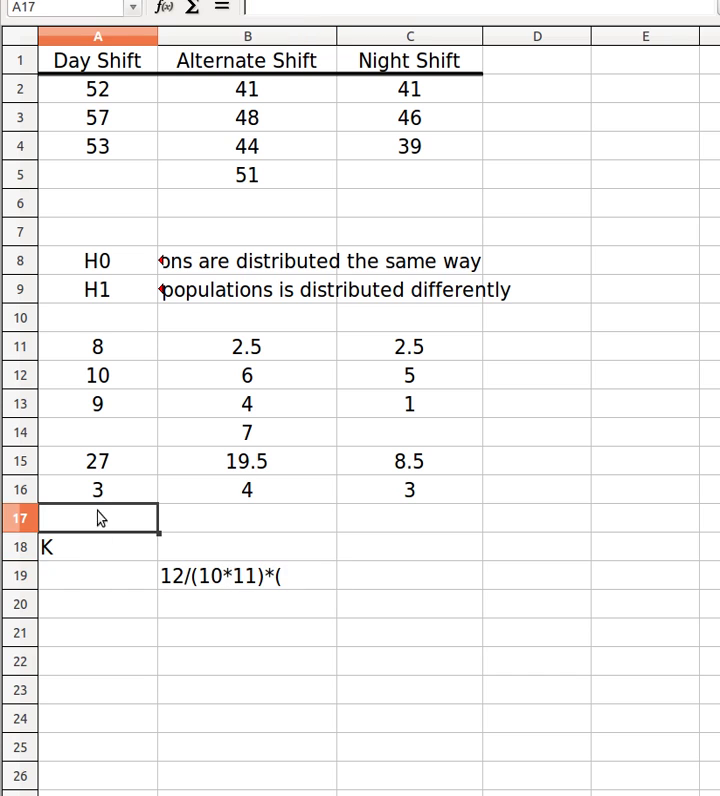
click(72, 551)
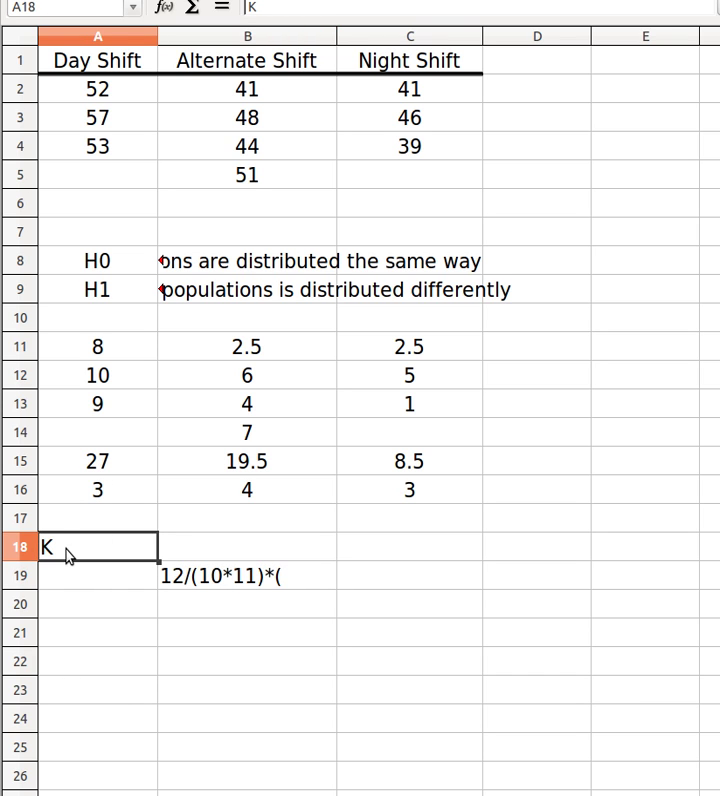
key(Delete)
Compute each shift's squared rank sum divided by its count in row 17, entering =A15^2/A16 in A17 and filling it across to C17.
key(Right)
key(Down)
key(Left)
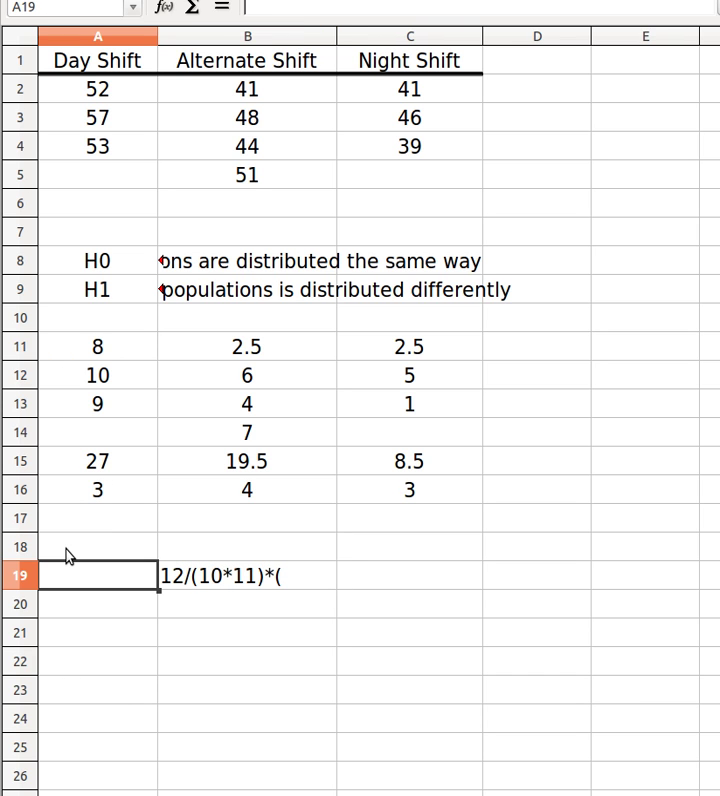
key(Up)
key(Up)
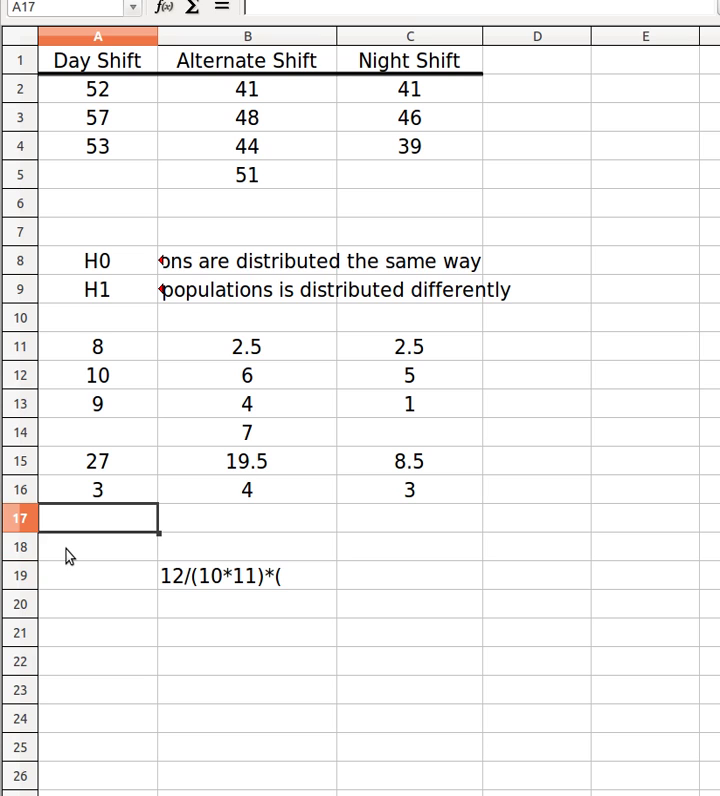
text(=)
key(Up)
key(Up)
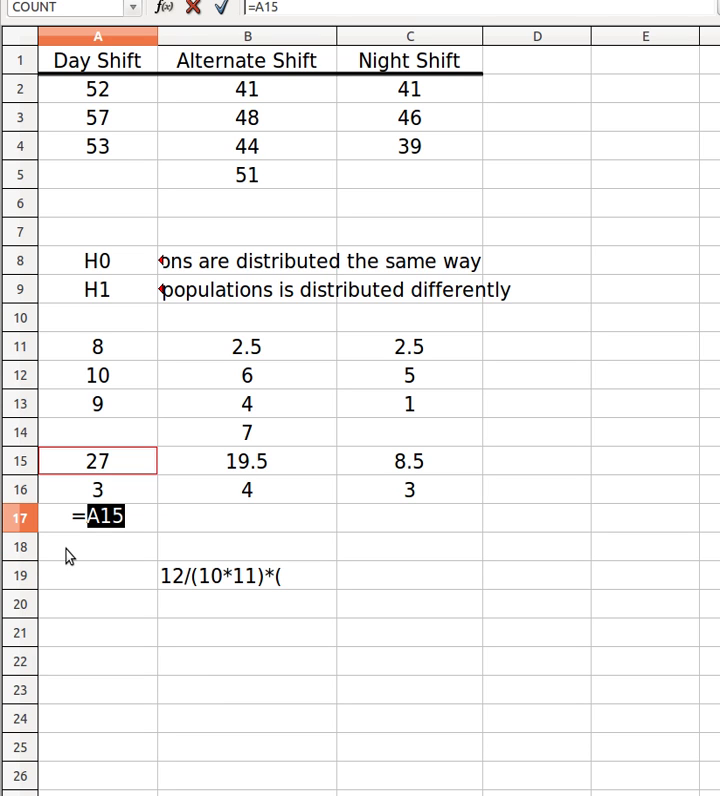
text(^2)
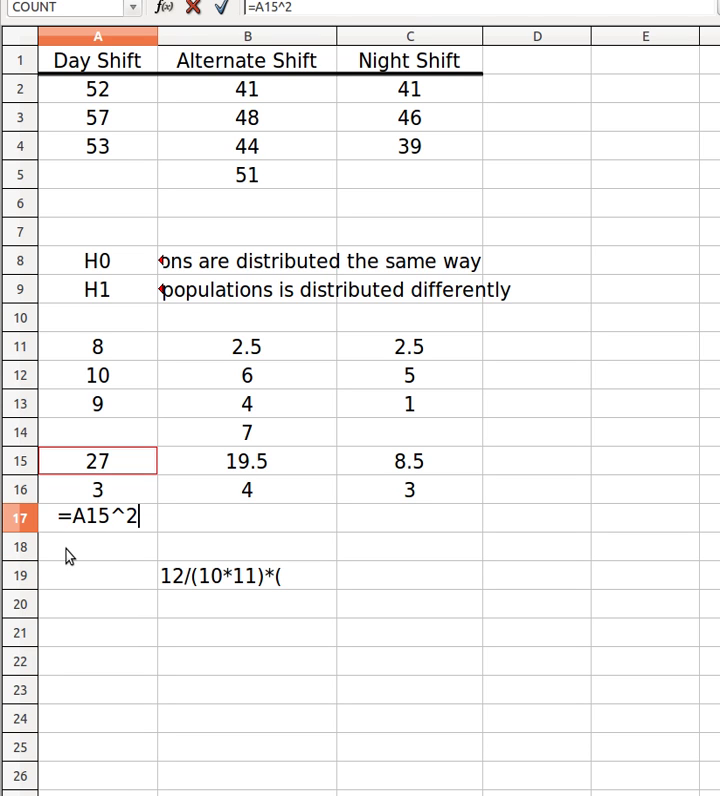
text(/)
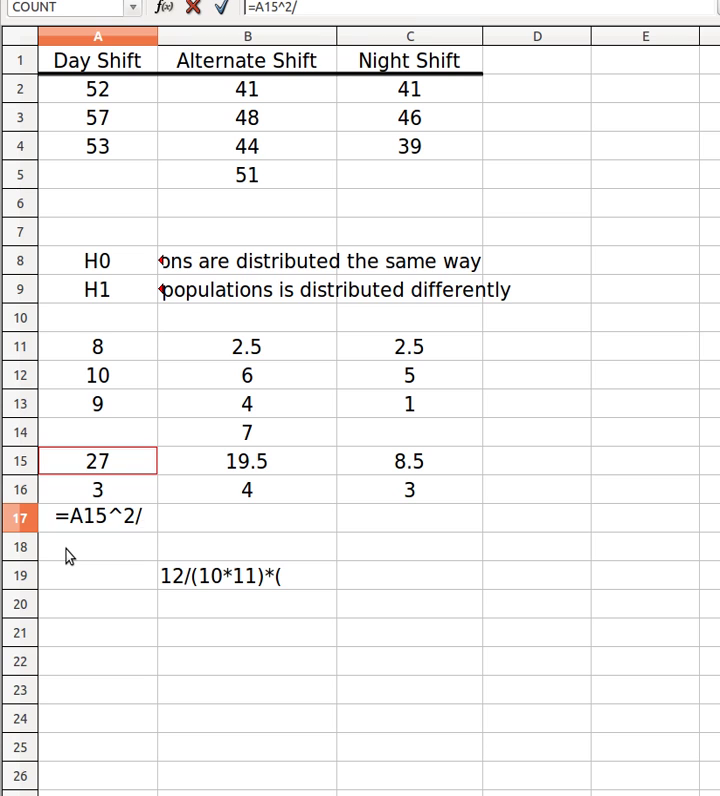
key(Up)
key(Up)
key(Up)
key(Down)
key(Down)
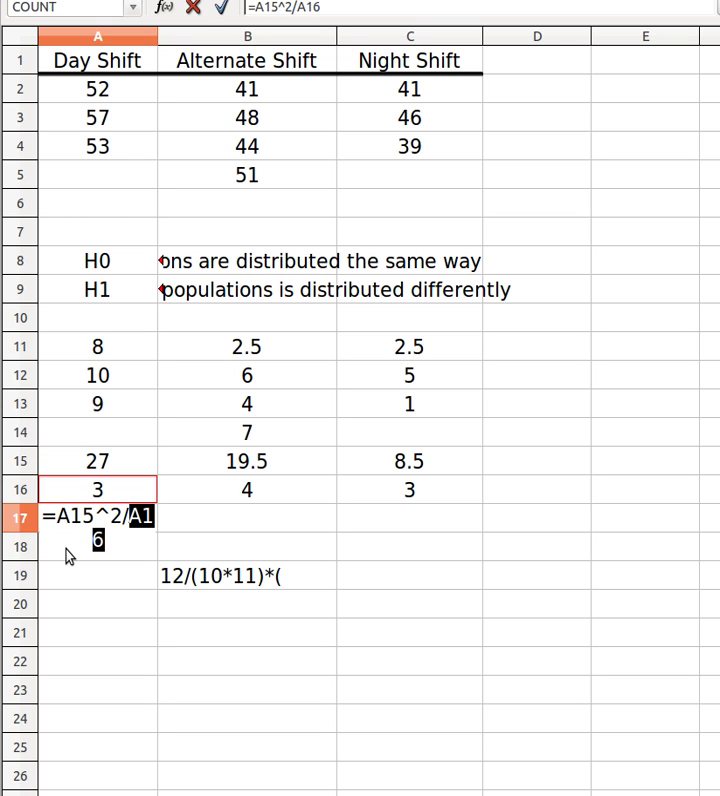
key(Return)
key(Up)
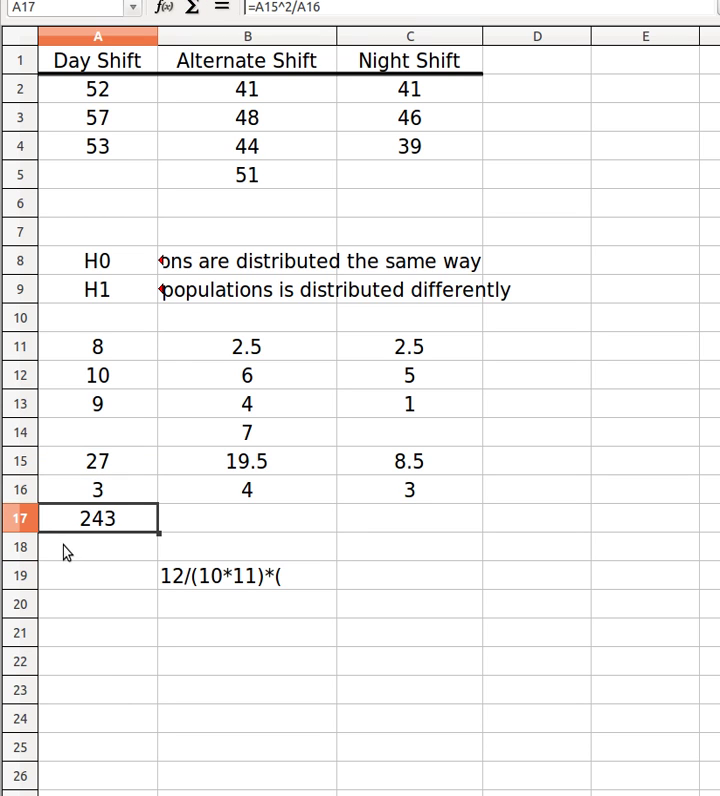
drag(157, 533, 421, 537)
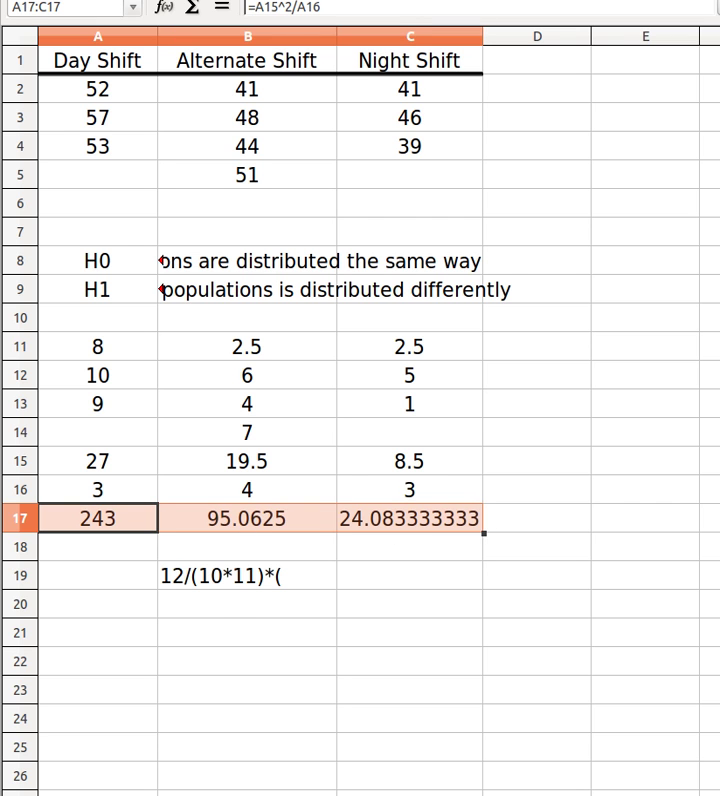
Check the K formula on the reference page, and total the three row 17 values in D17 with =SUM(A17:C17).
key(alt+Tab)
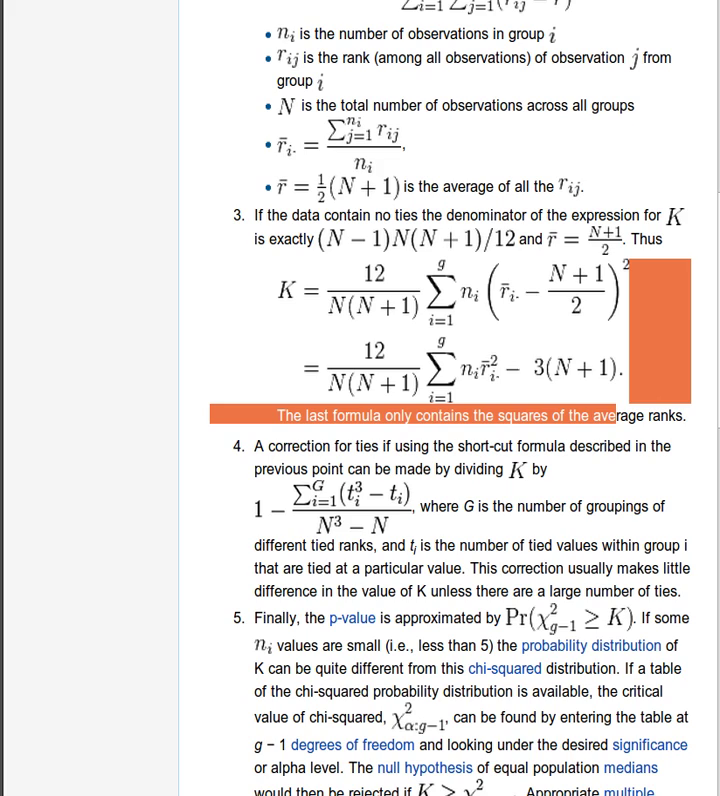
key(alt+Tab)
click(530, 530)
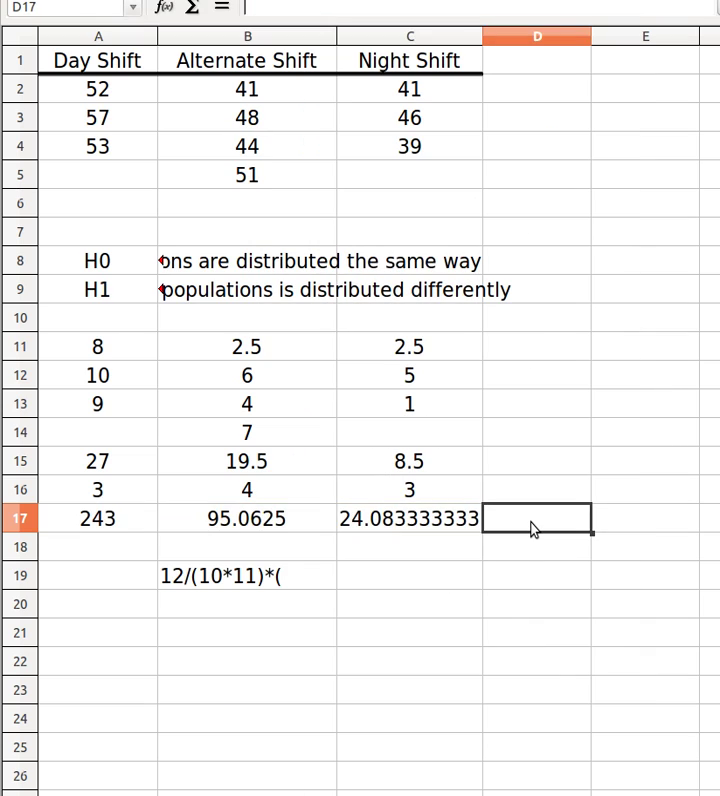
text(=su)
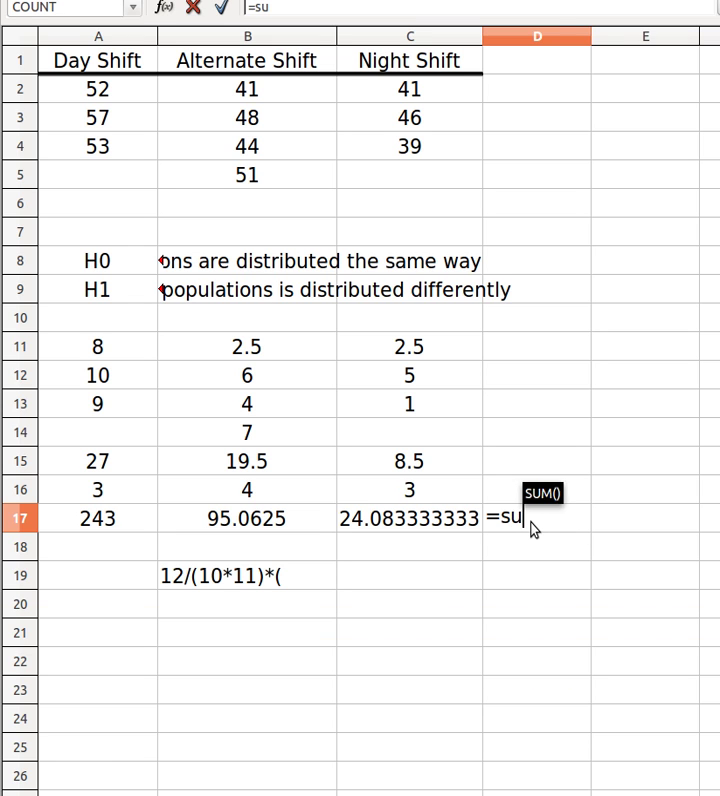
text(m()
key(Left)
key(shift+Left)
key(shift+Left)
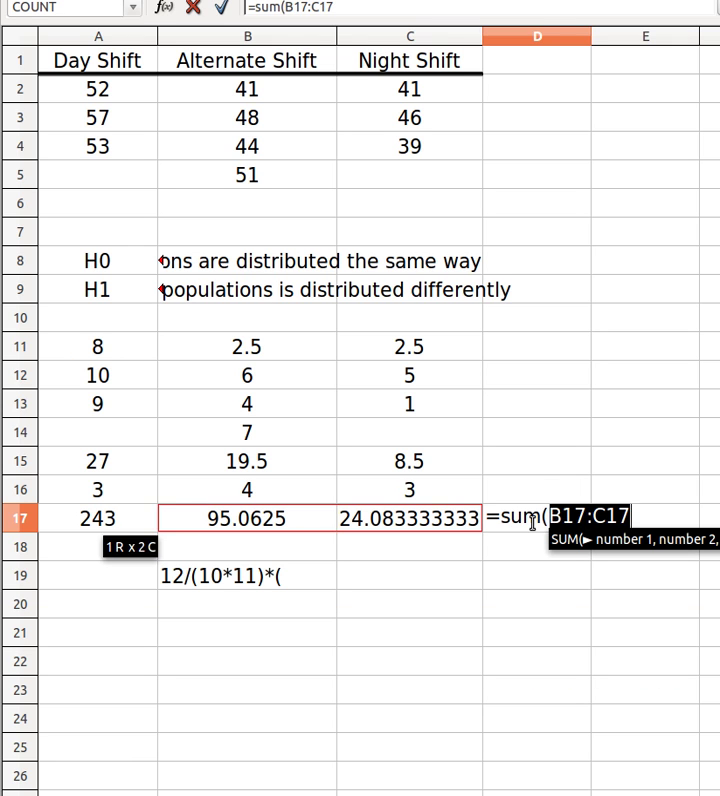
key(Return)
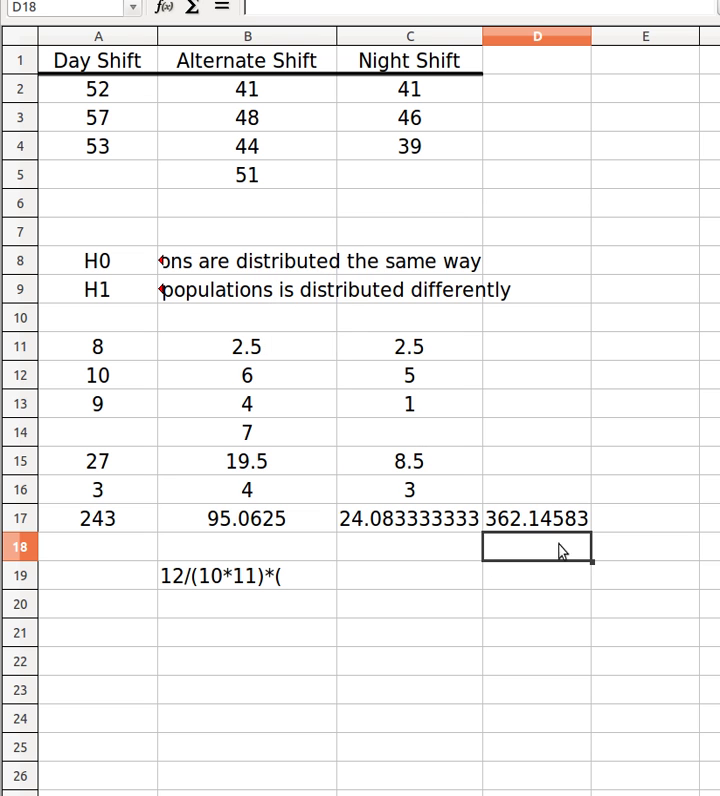
key(Up)
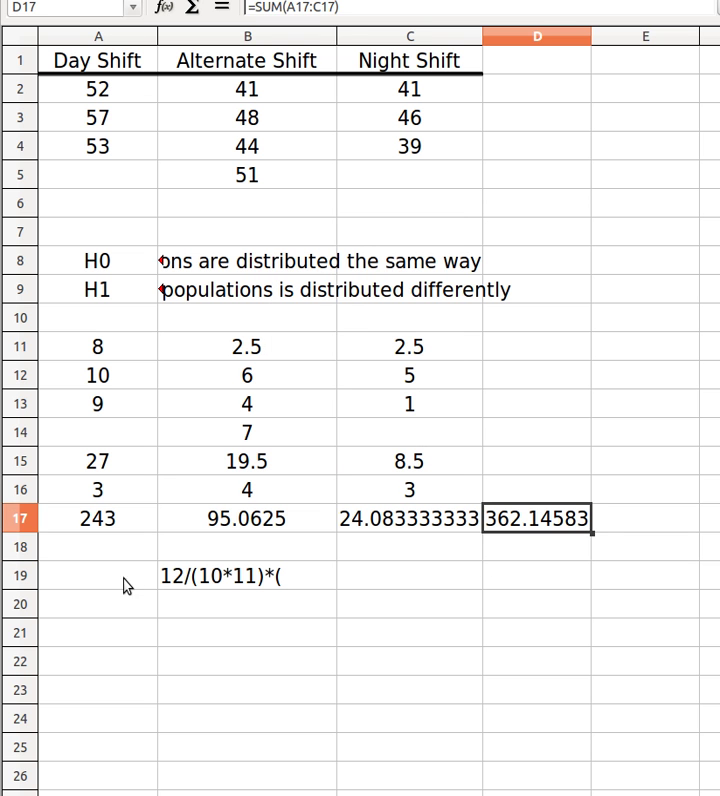
Turn the text in B19 into the K statistic formula =12/(10*11)*D17-3*11.
click(164, 572)
click(246, 8)
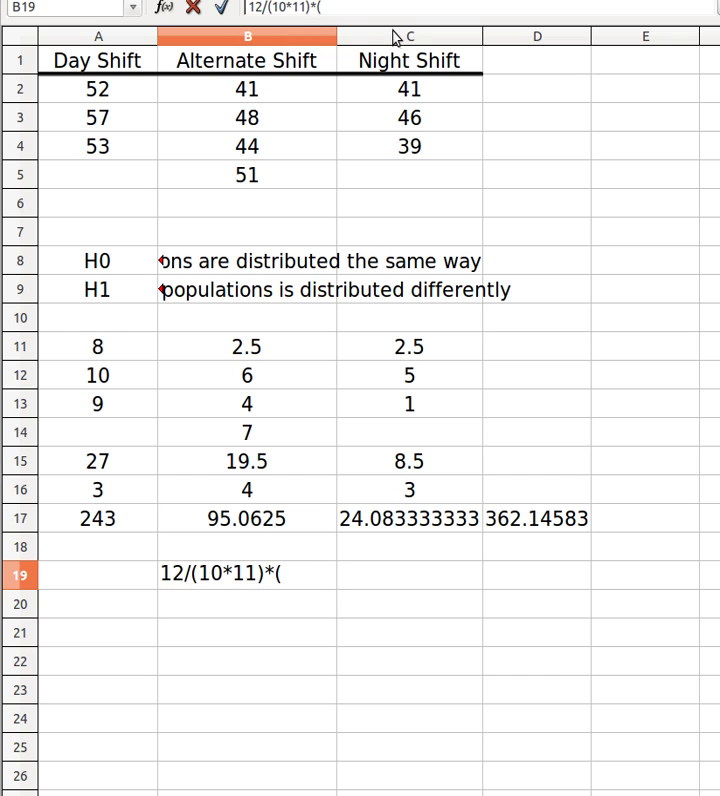
text(=)
key(BackSpace)
key(Home)
text(=)
key(End)
key(BackSpace)
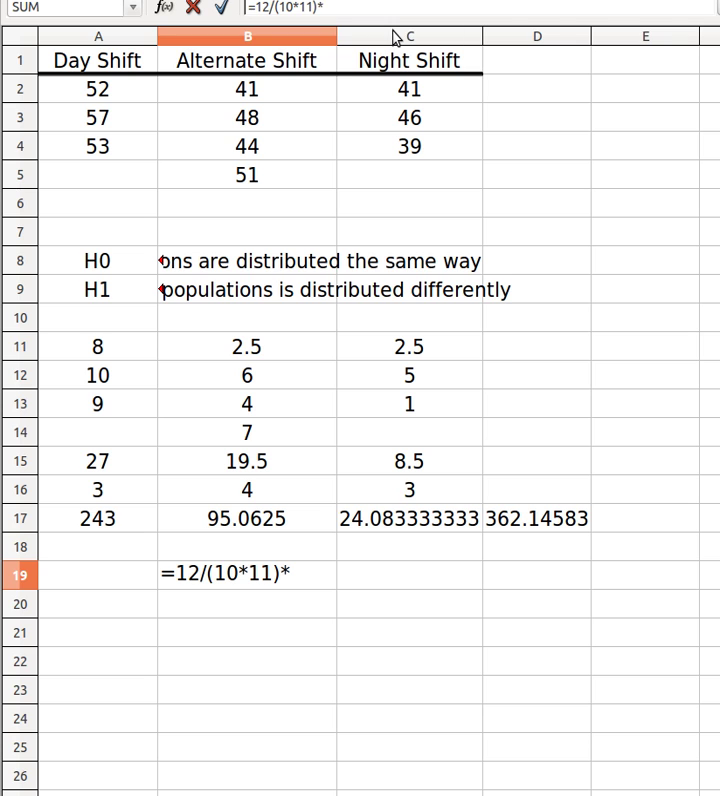
click(530, 520)
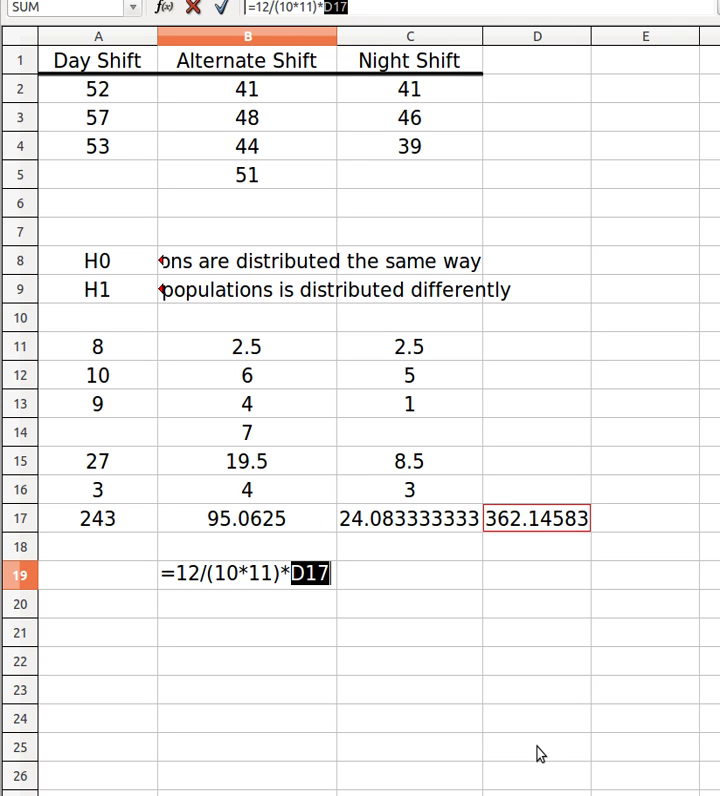
key(End)
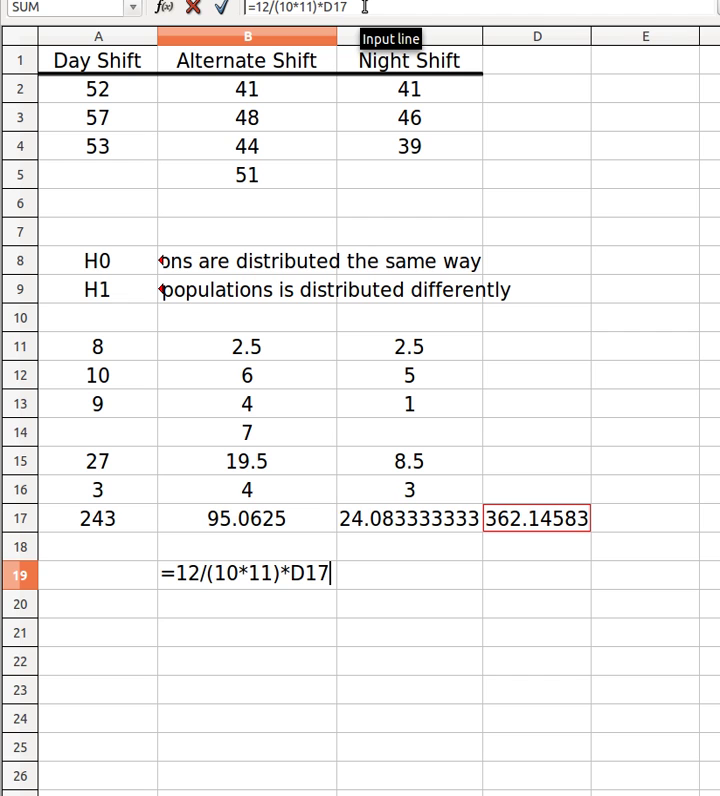
text(-3*)
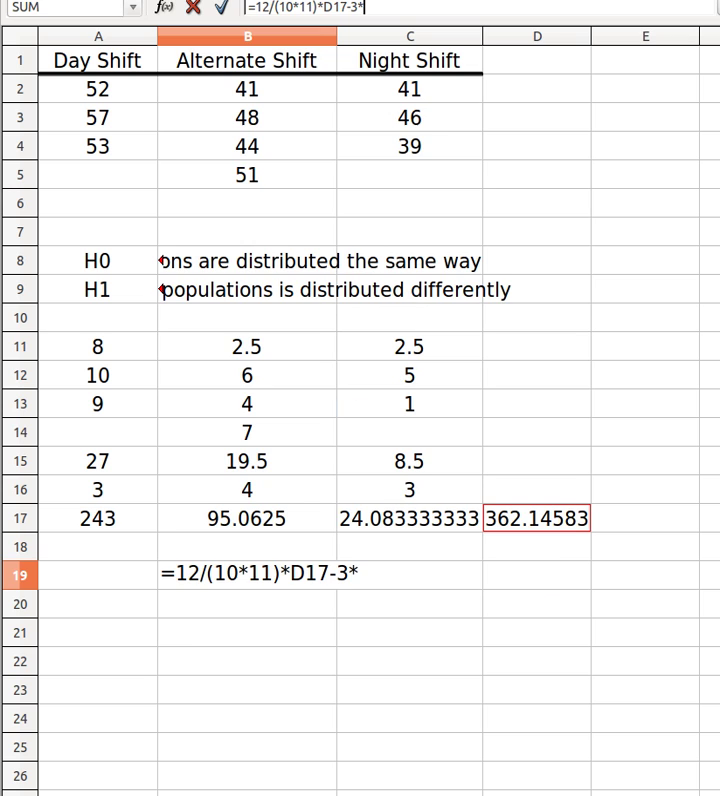
text(11)
key(Return)
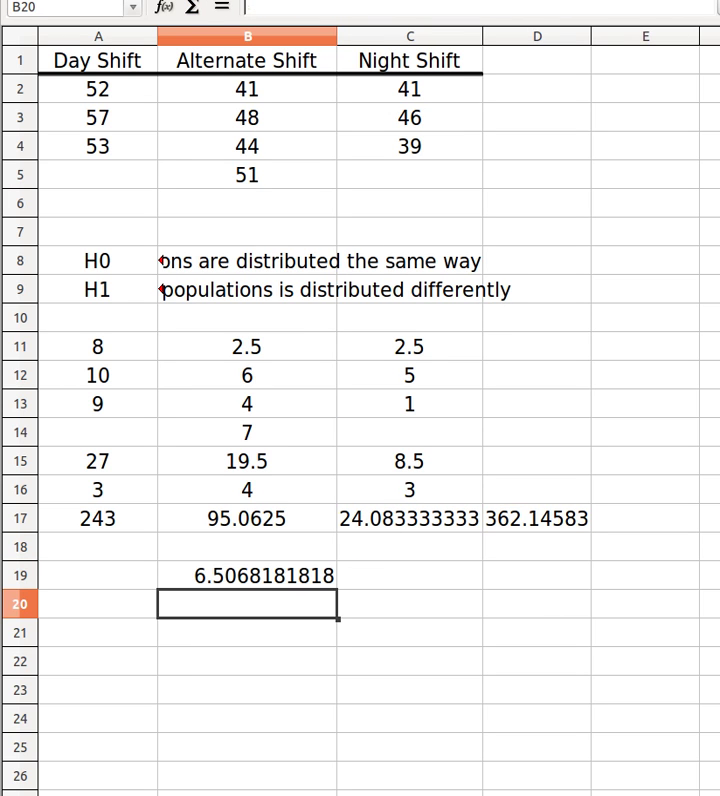
Label the test statistic as K in cell A19.
click(247, 575)
click(97, 575)
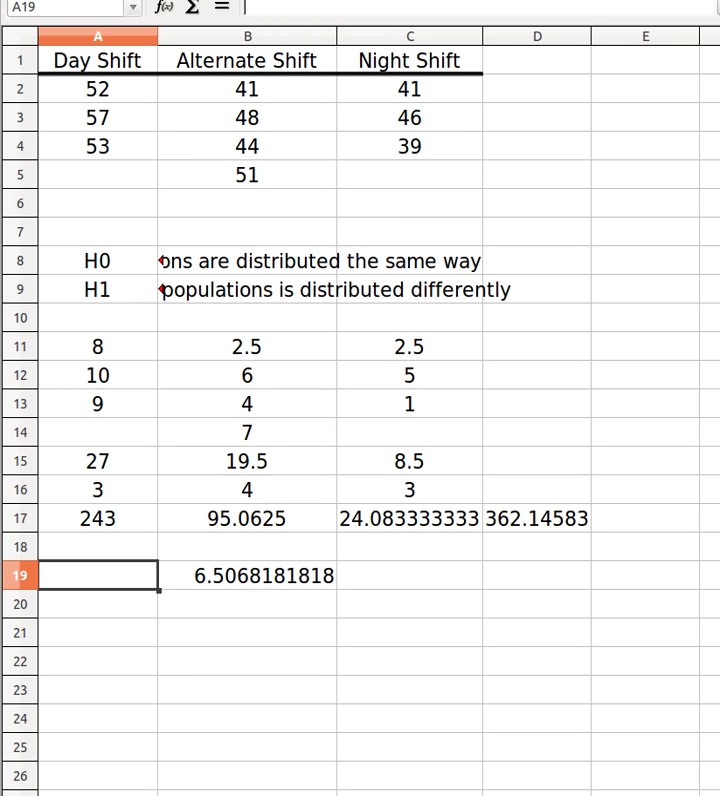
text(K)
key(Return)
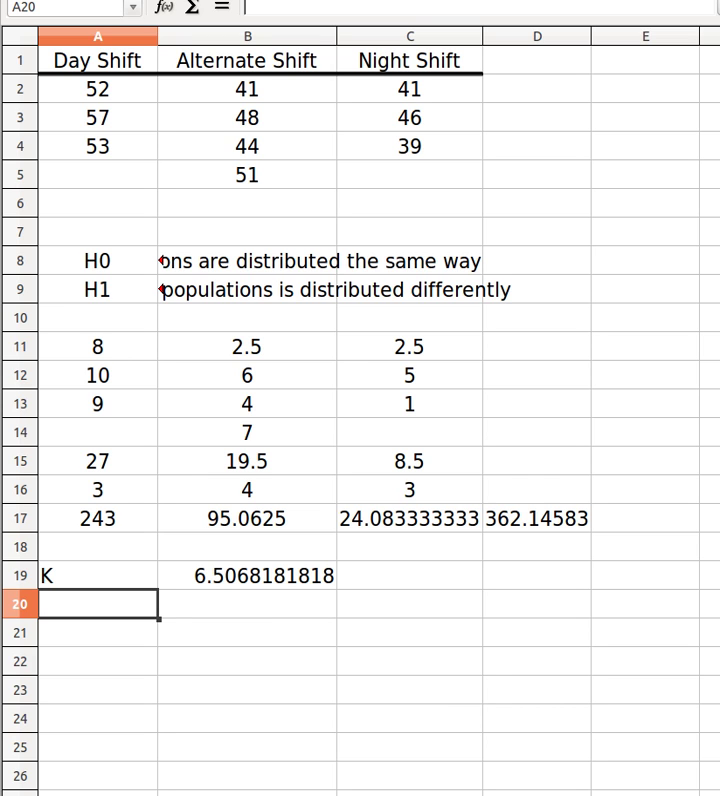
text(=c)
key(BackSpace)
key(BackSpace)
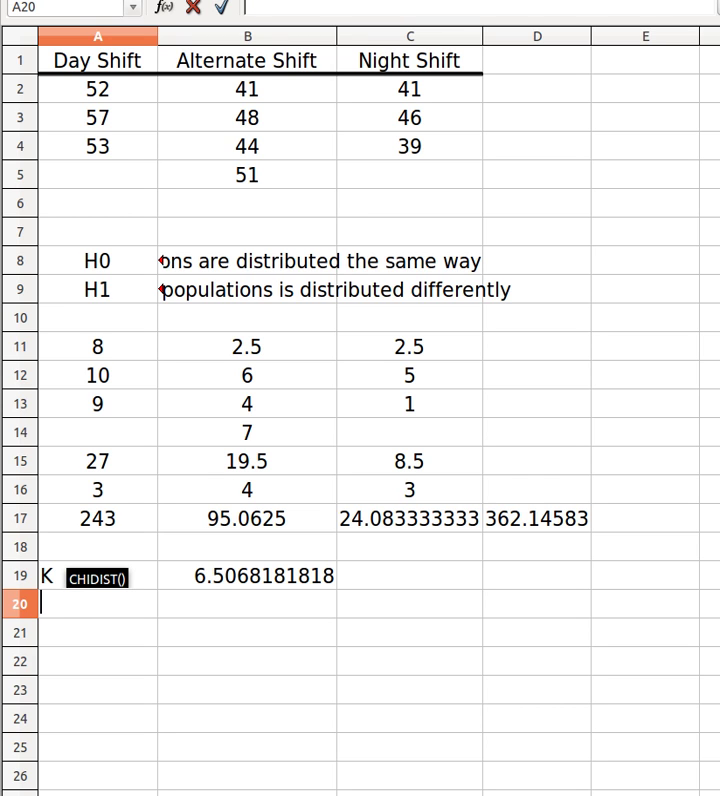
text(Rejectuib)
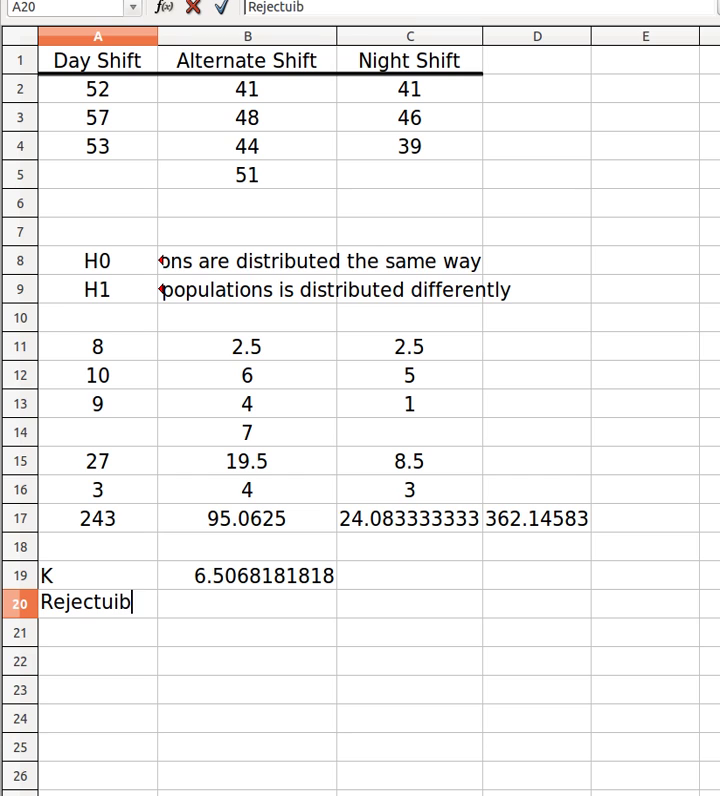
key(BackSpace)
key(BackSpace)
key(BackSpace)
key(BackSpace)
key(BackSpace)
key(BackSpace)
key(BackSpace)
key(BackSpace)
key(BackSpace)
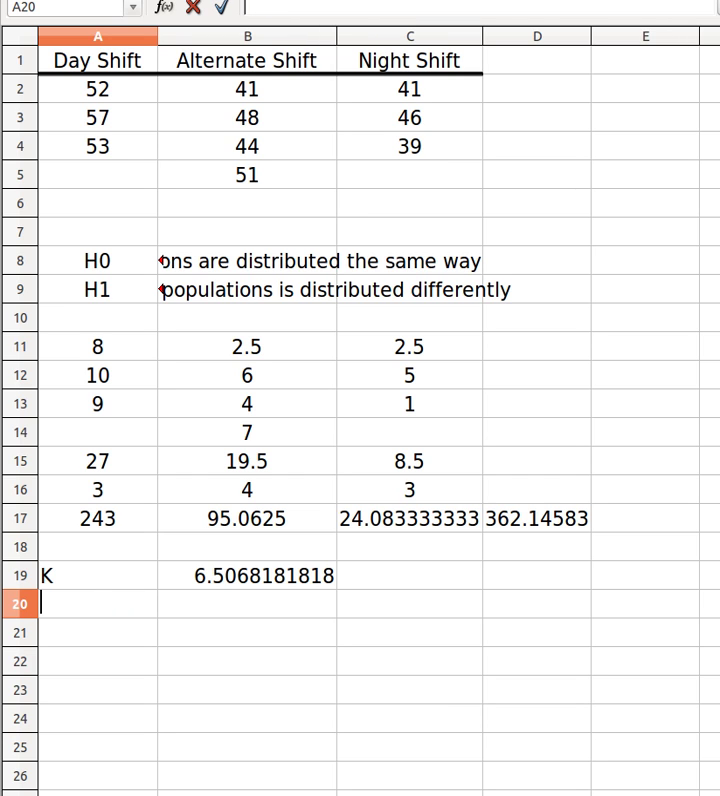
Enter the label Critical value in cell A20 below the K label.
text(Criti)
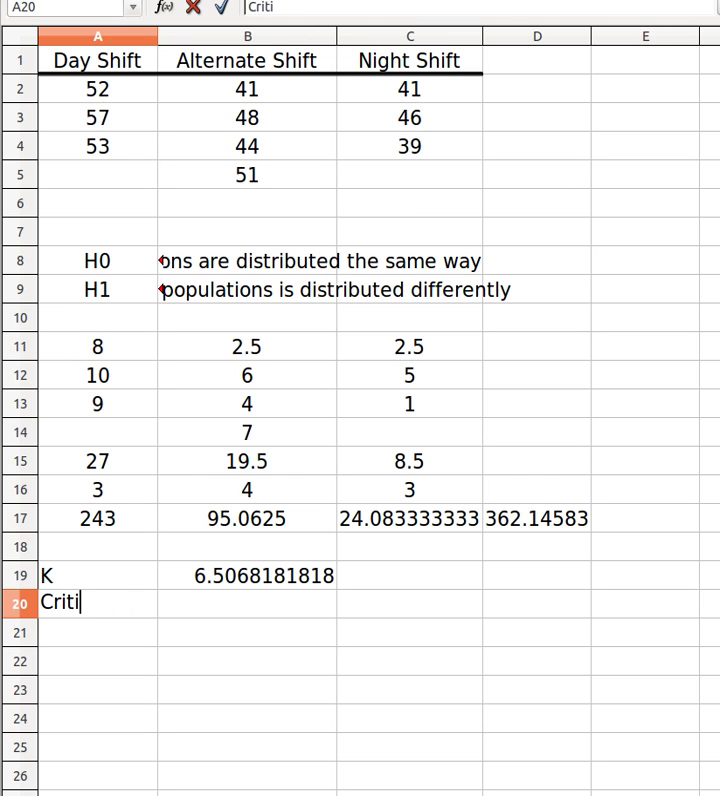
text(ical)
key(BackSpace)
key(BackSpace)
key(BackSpace)
key(BackSpace)
key(BackSpace)
text(va)
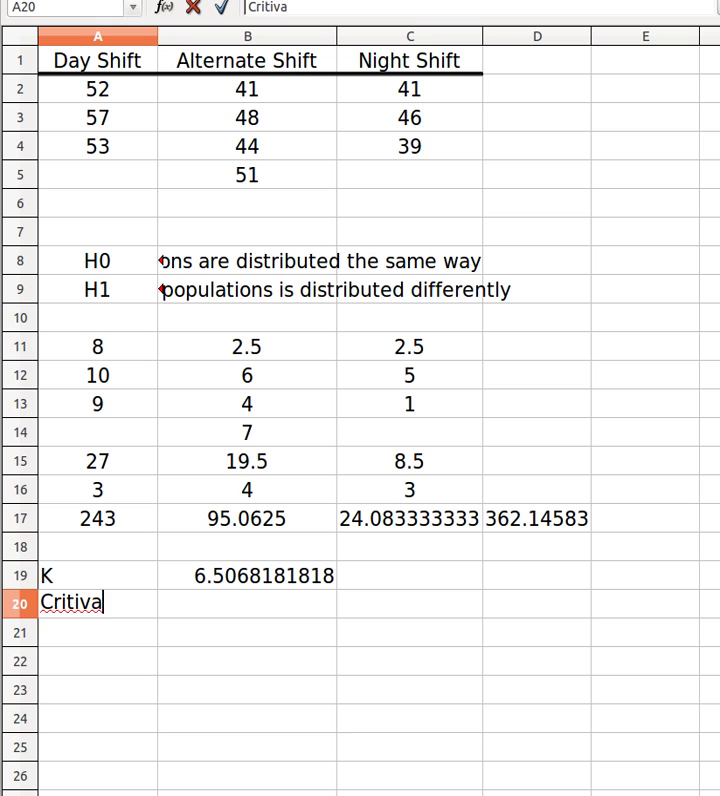
text(l)
key(BackSpace)
key(BackSpace)
key(BackSpace)
text(cal val)
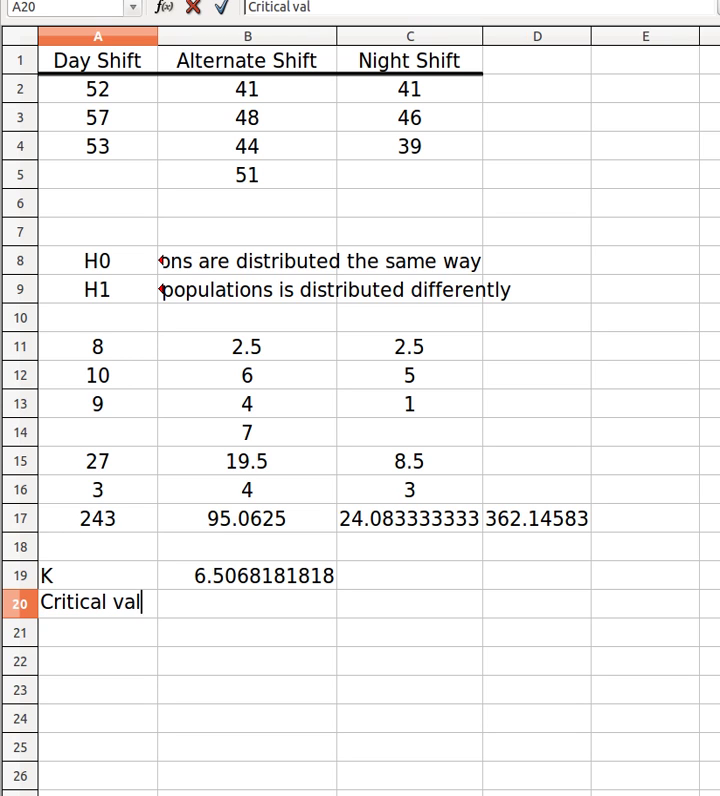
text(ue)
key(Tab)
Calculate the chi-squared critical value in B20 with =CHIINV(0.01,2).
text(=)
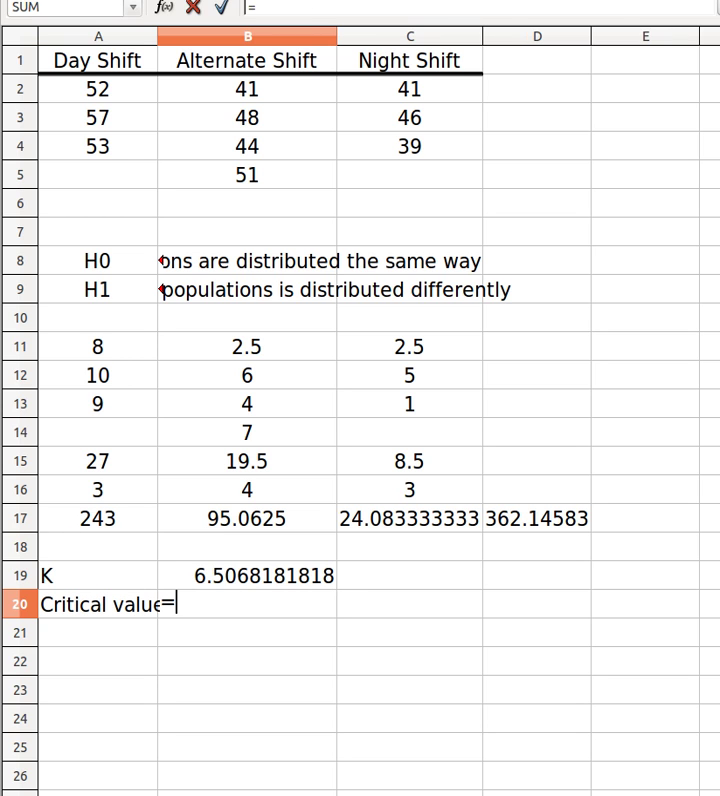
text(chiinv)
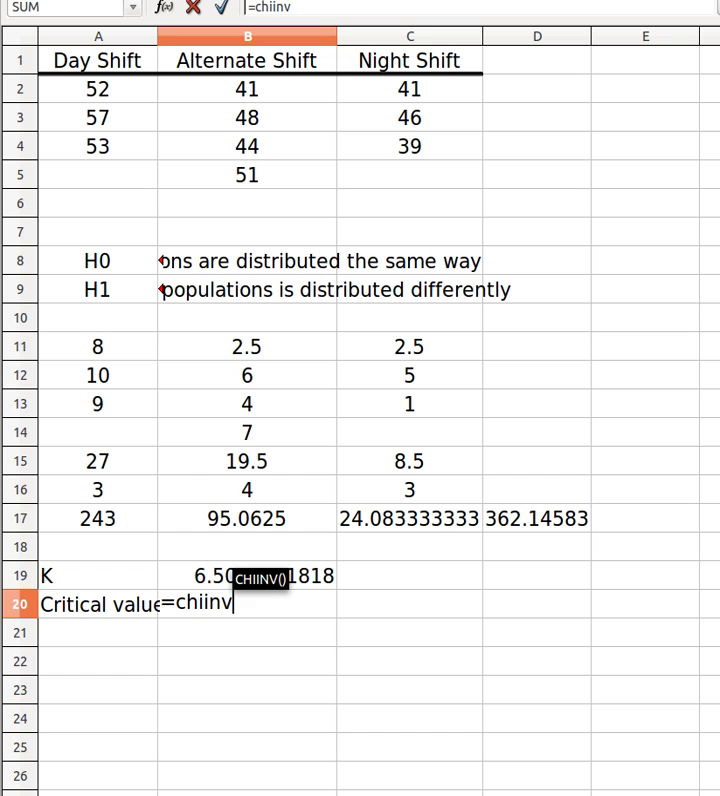
text(()
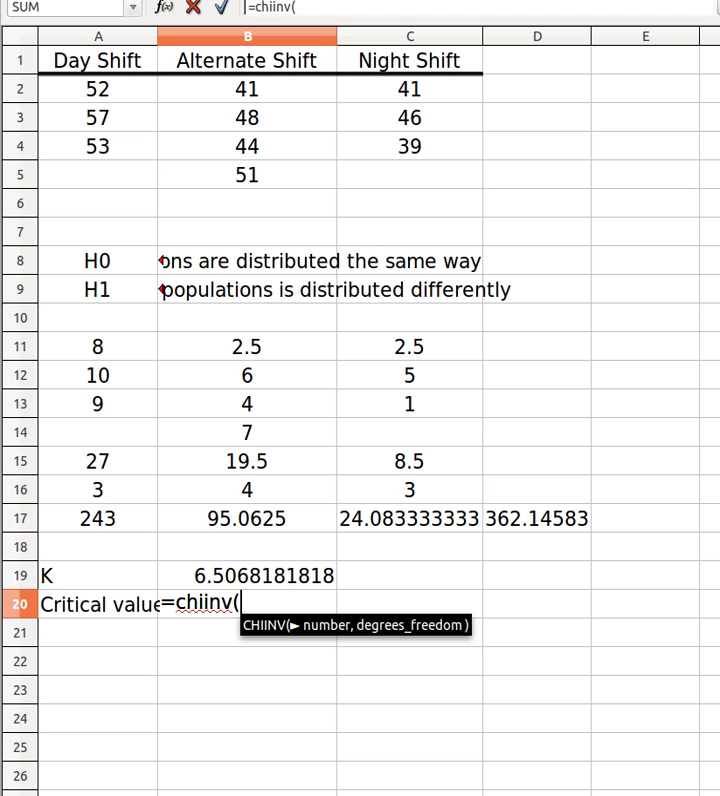
text(0)
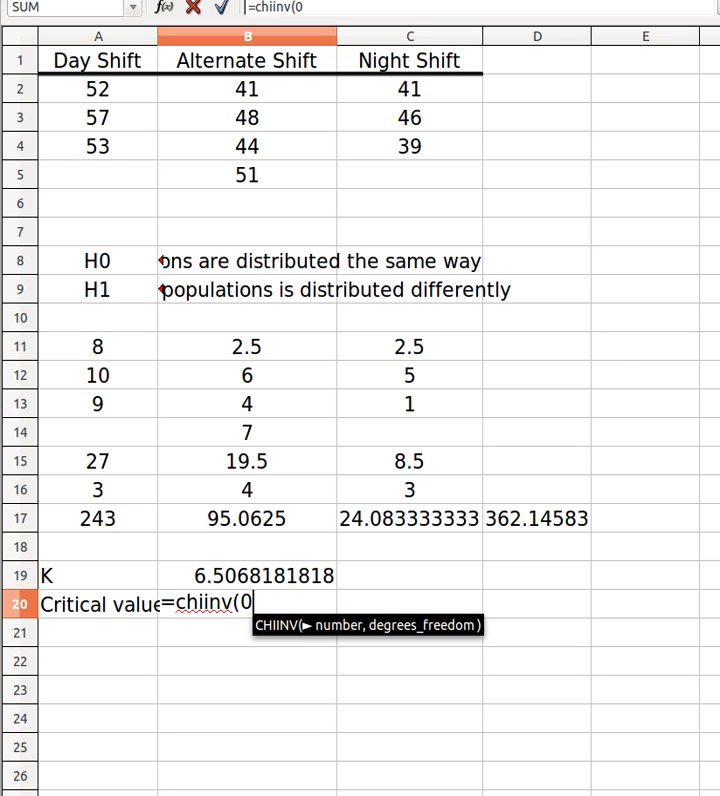
text(.0)
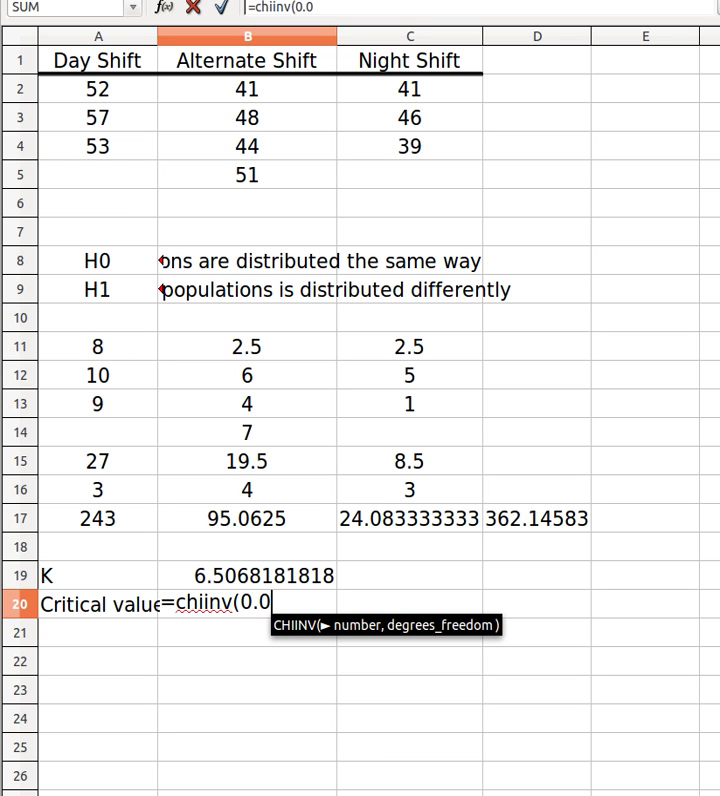
text(1)
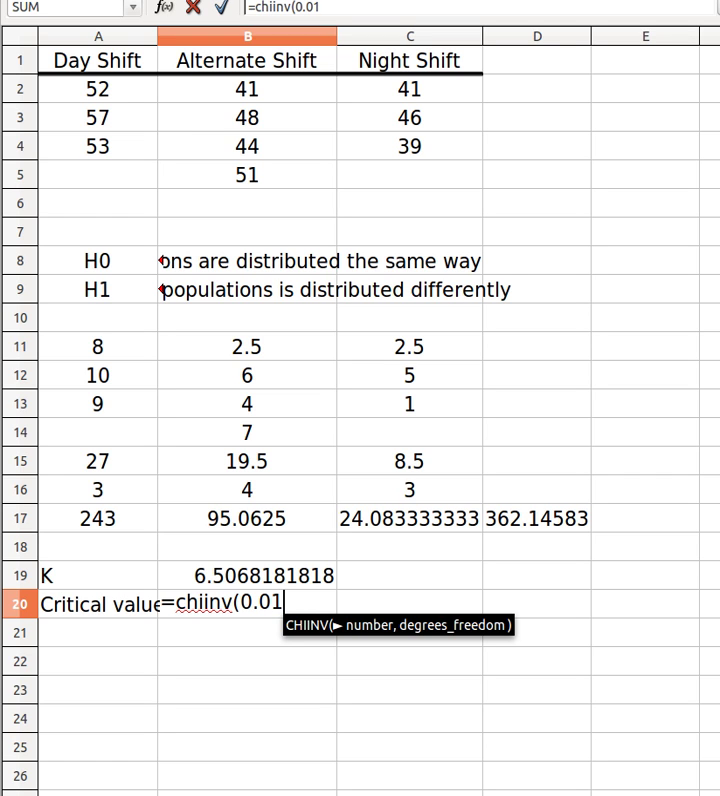
text(,)
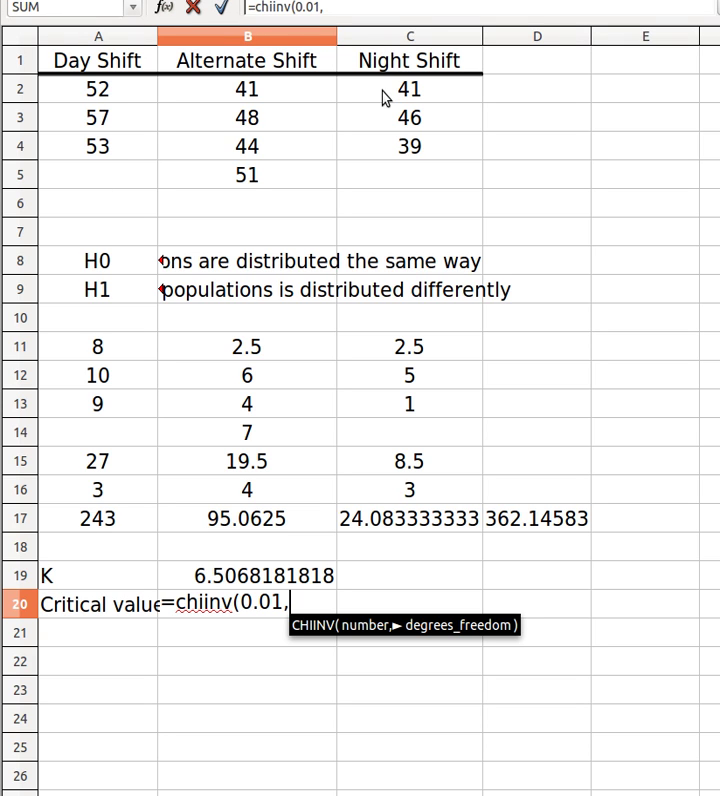
text(2)
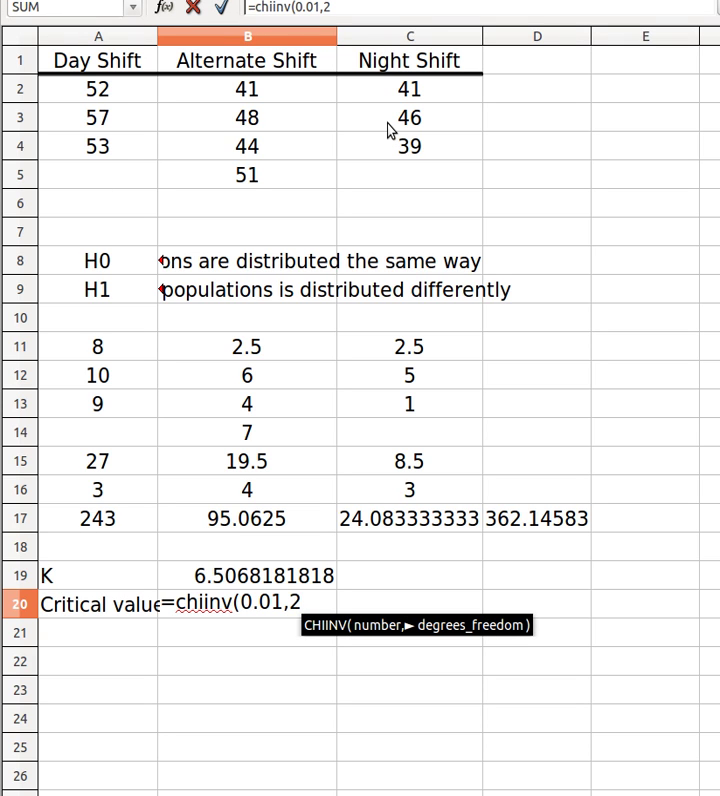
text())
key(Return)
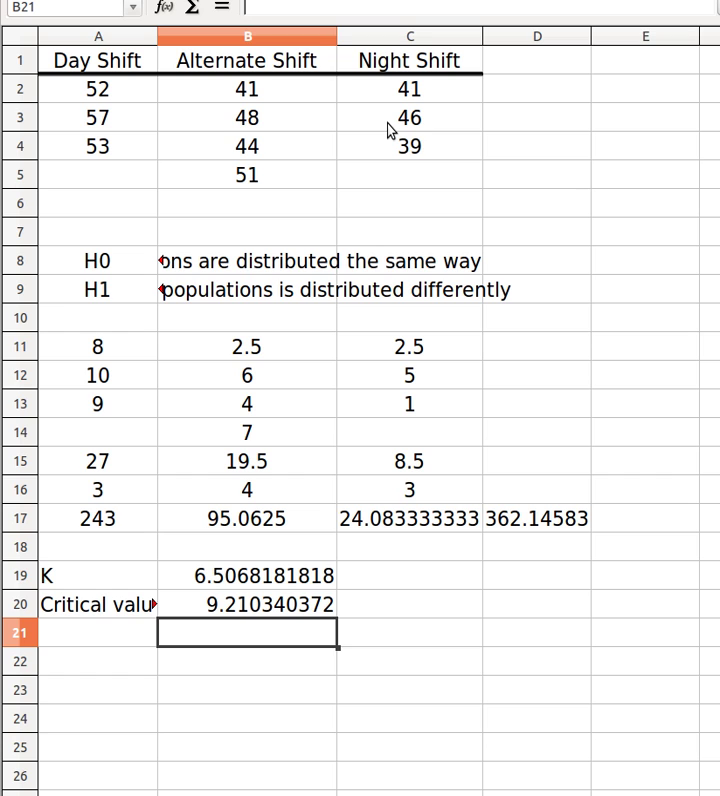
Label cell A21 P-value and compute it in B21 from the K statistic with =CHIDIST(B19,2).
key(Left)
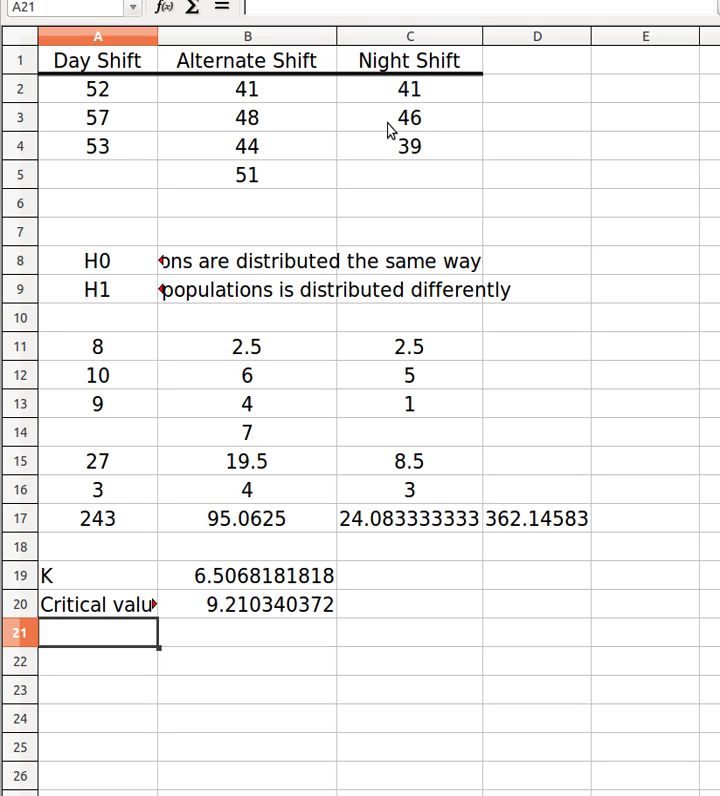
text(p-value)
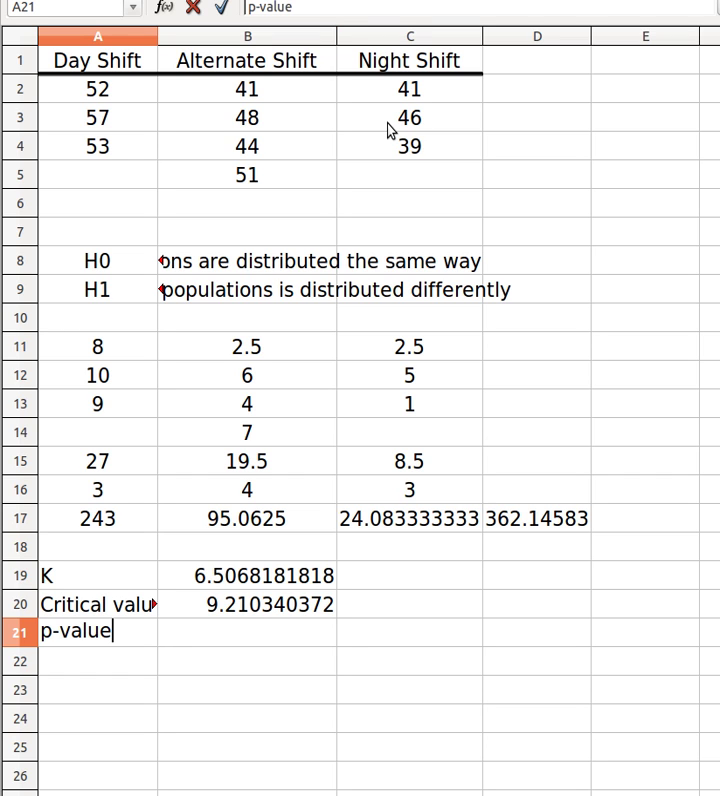
key(Tab)
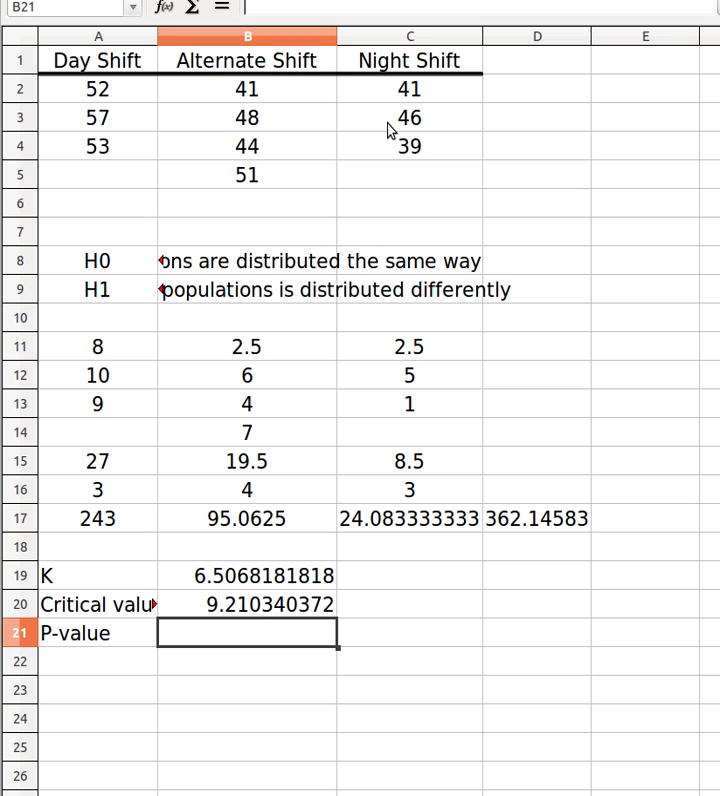
text(=ch)
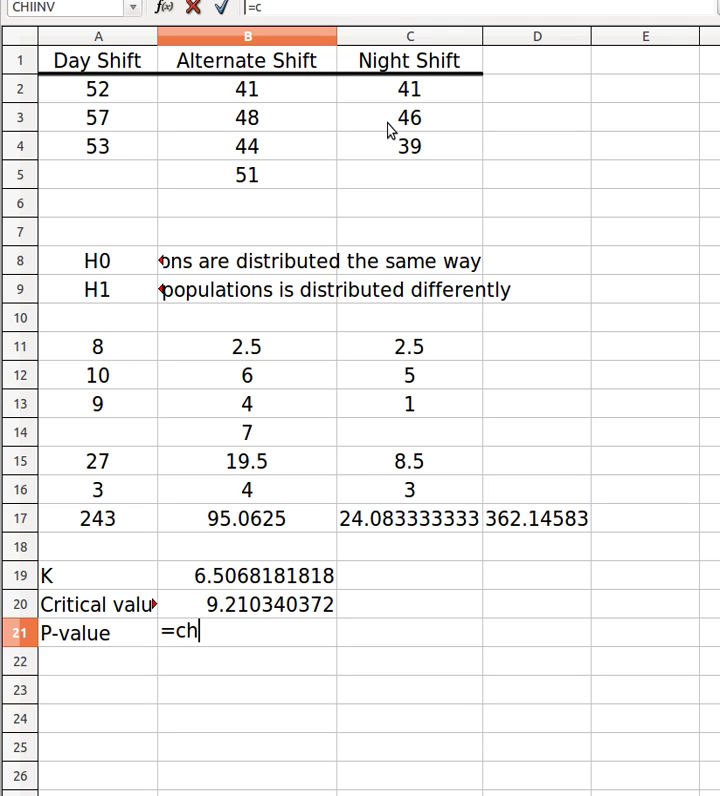
text(idist()
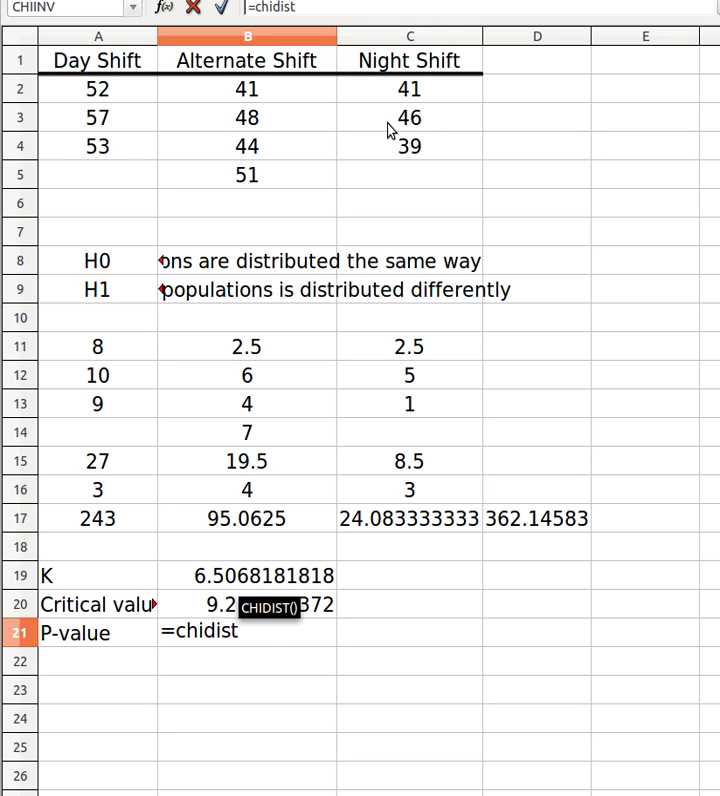
click(266, 582)
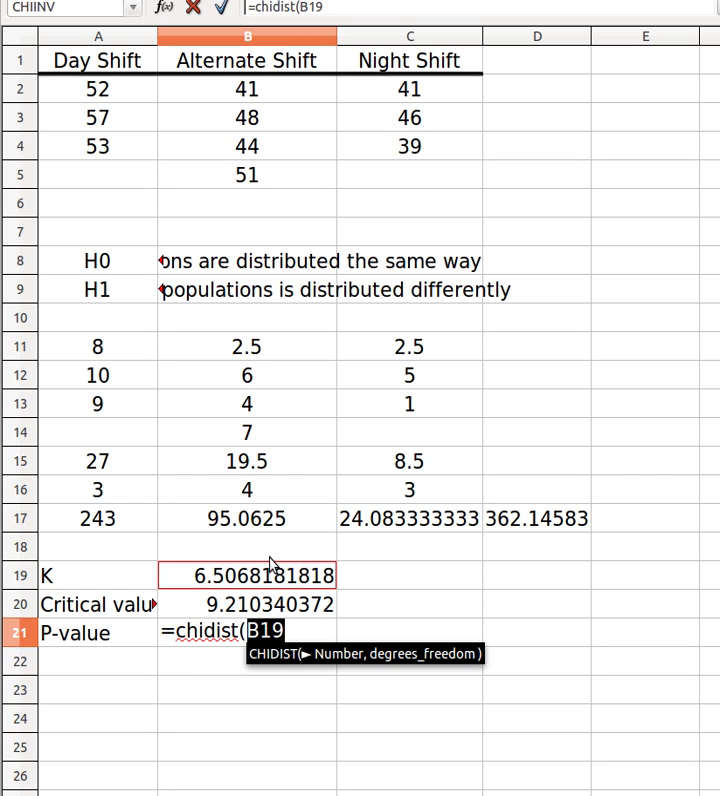
text(,2))
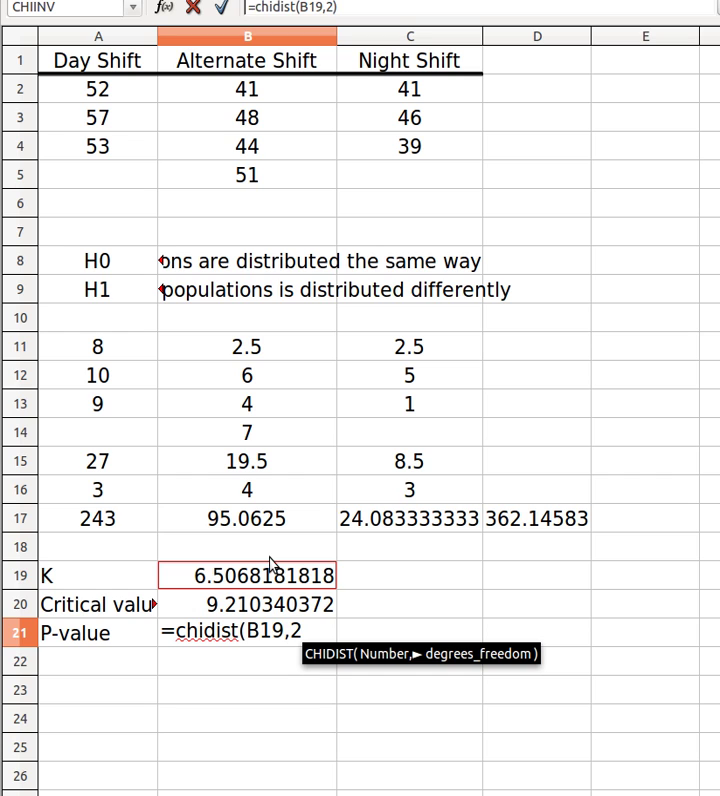
key(Return)
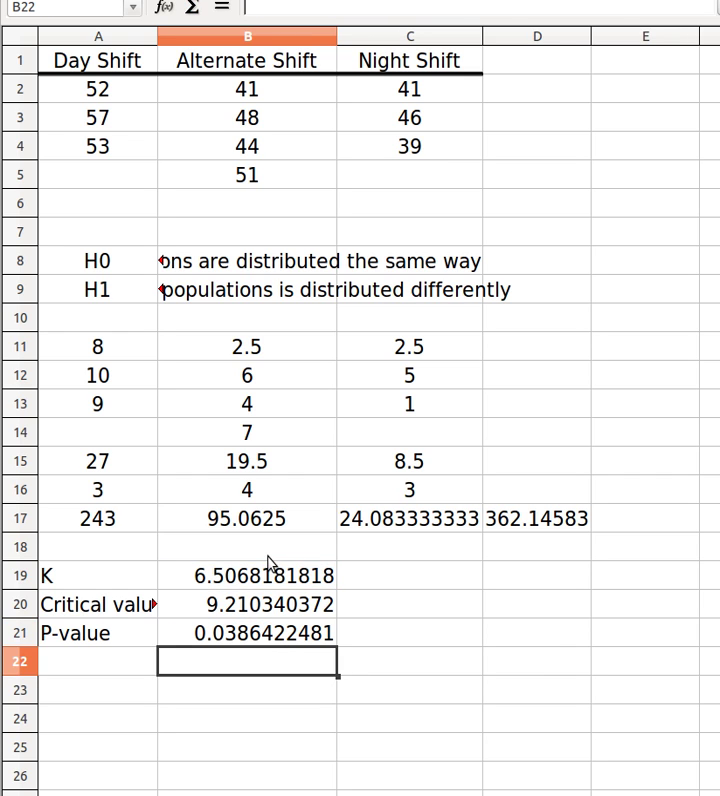
Change the significance level in the B20 critical value formula to 0.05, giving =CHIINV(0.05,2).
click(285, 638)
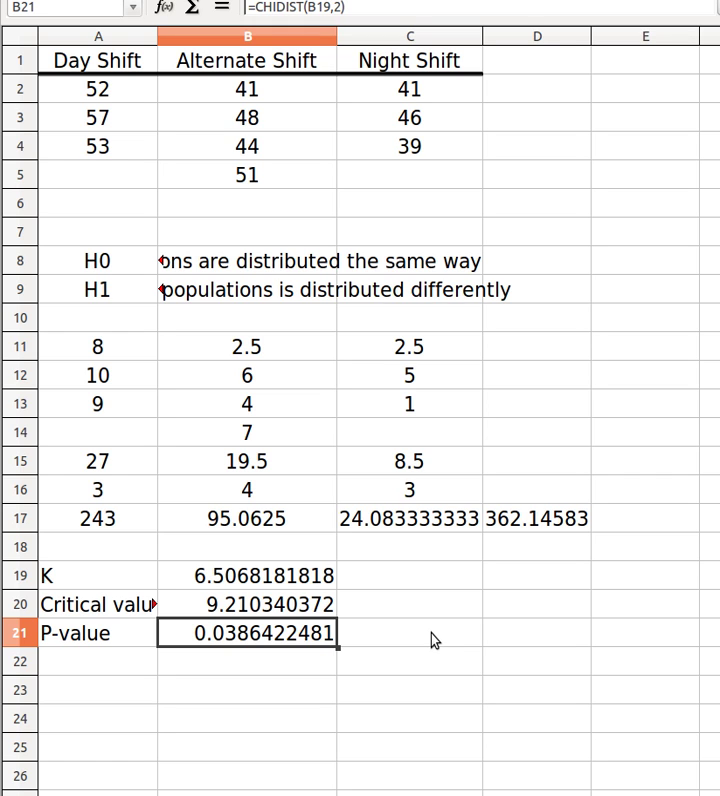
click(356, 617)
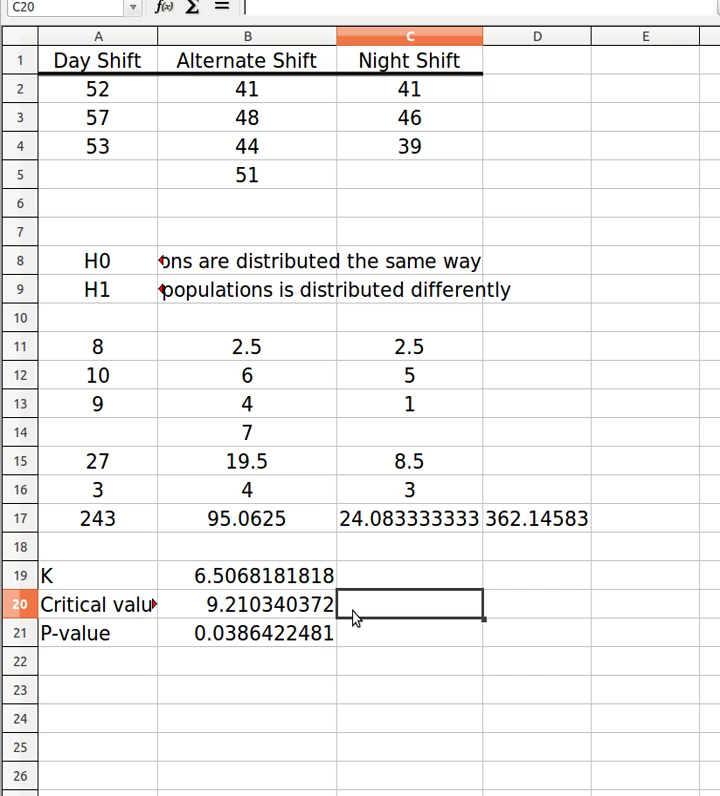
click(312, 608)
click(257, 7)
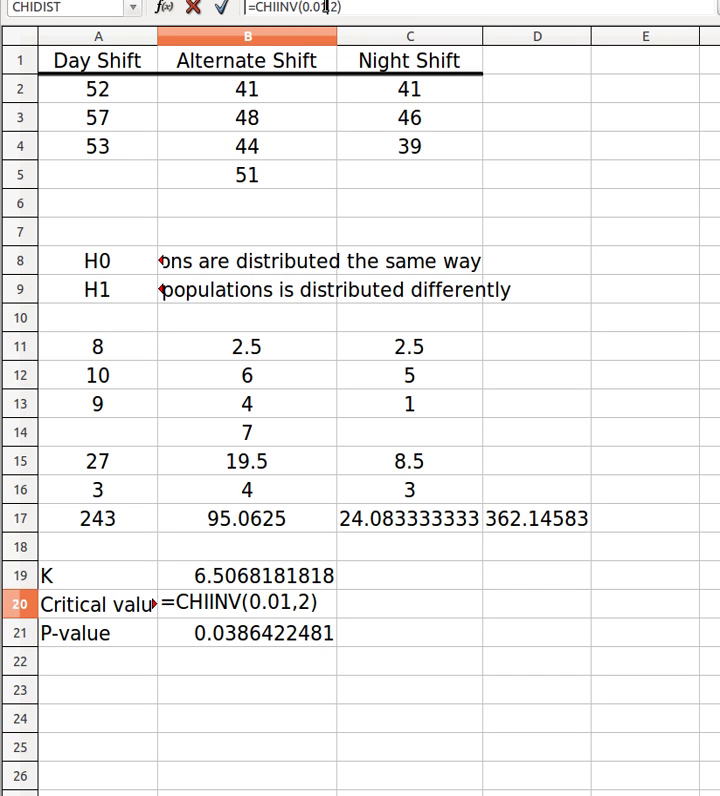
key(BackSpace)
text(5)
key(Return)
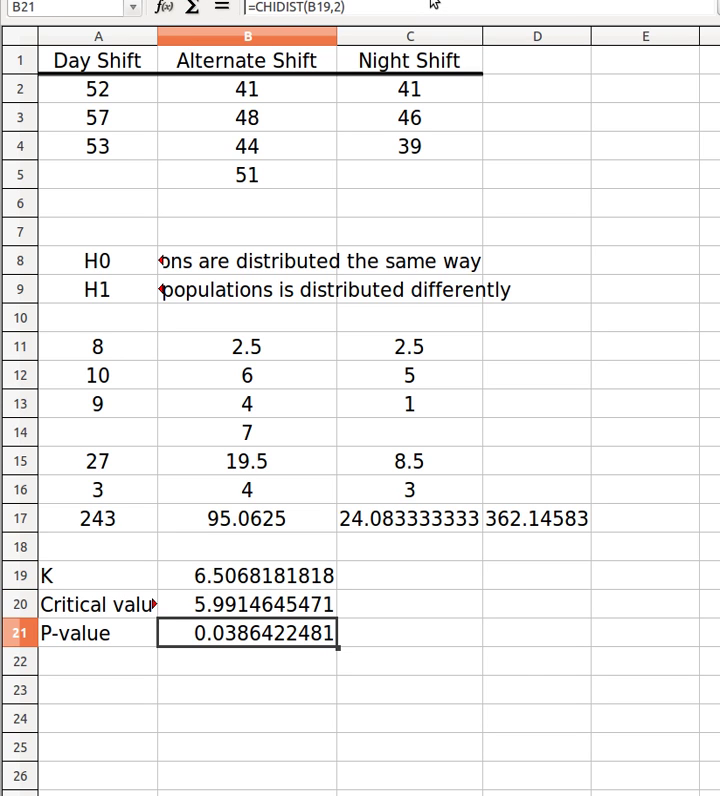
click(328, 612)
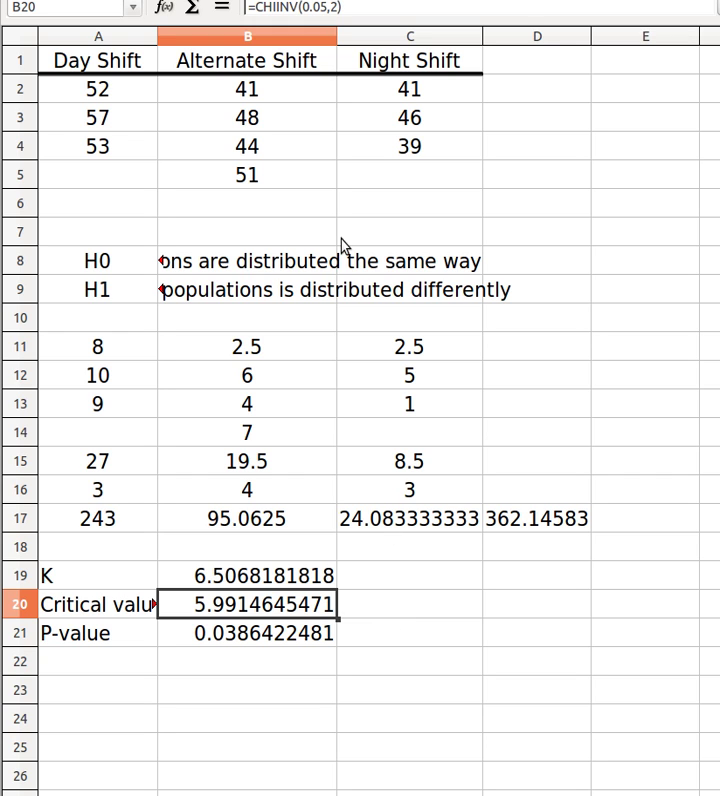
Enter the label RANKS in D11 beside the rank values, and select the original shift data in A2:C5.
click(515, 352)
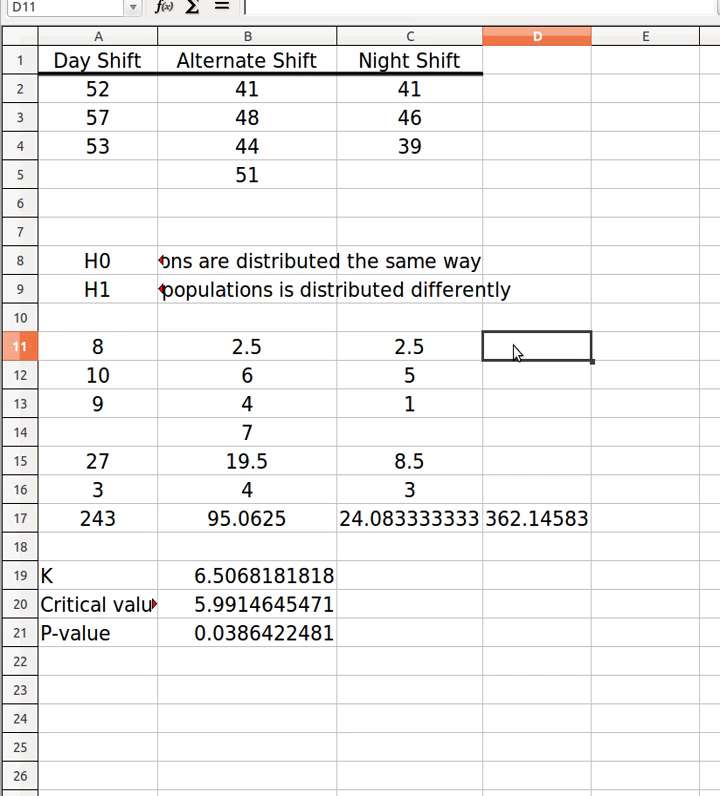
text(RANKS)
key(Return)
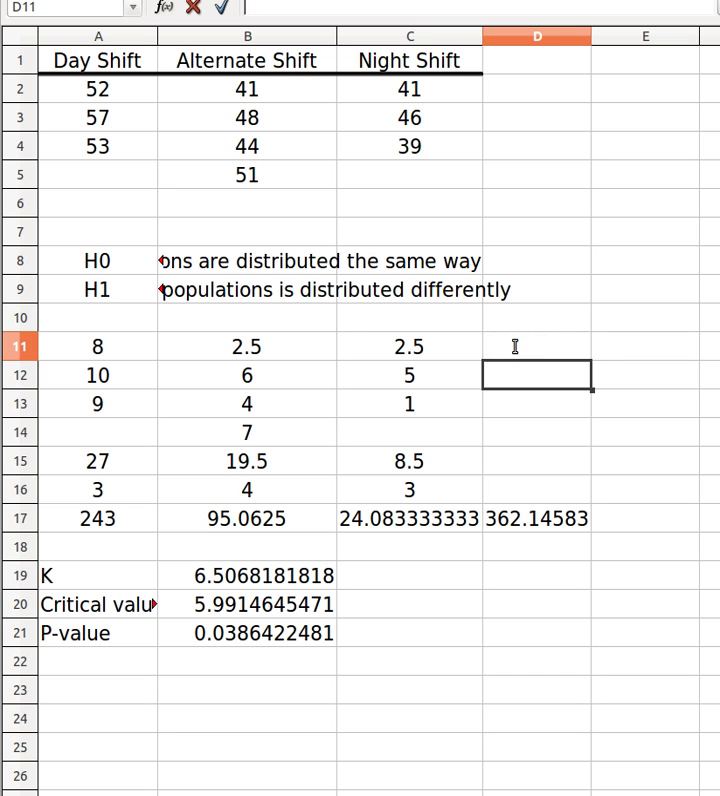
drag(64, 99, 401, 185)
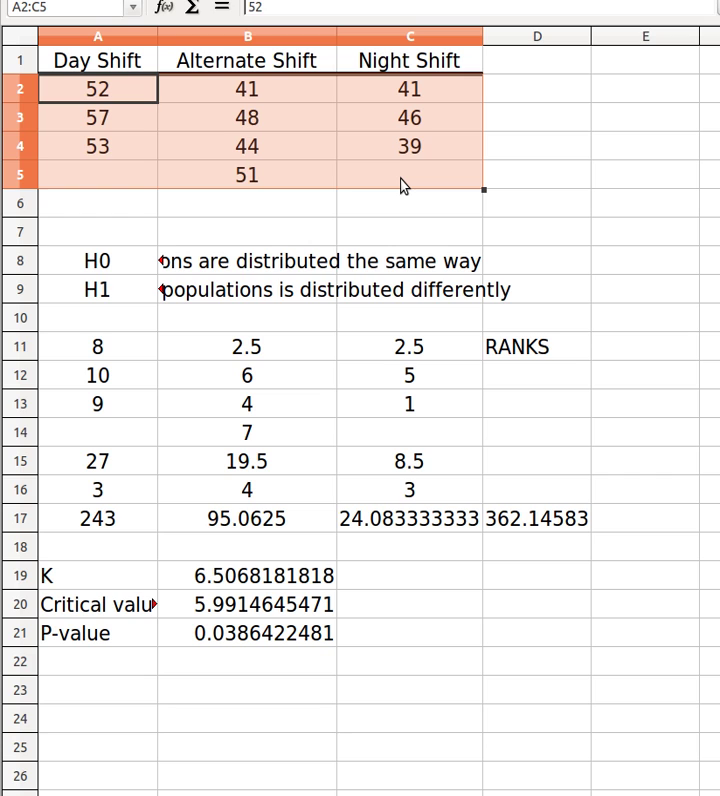